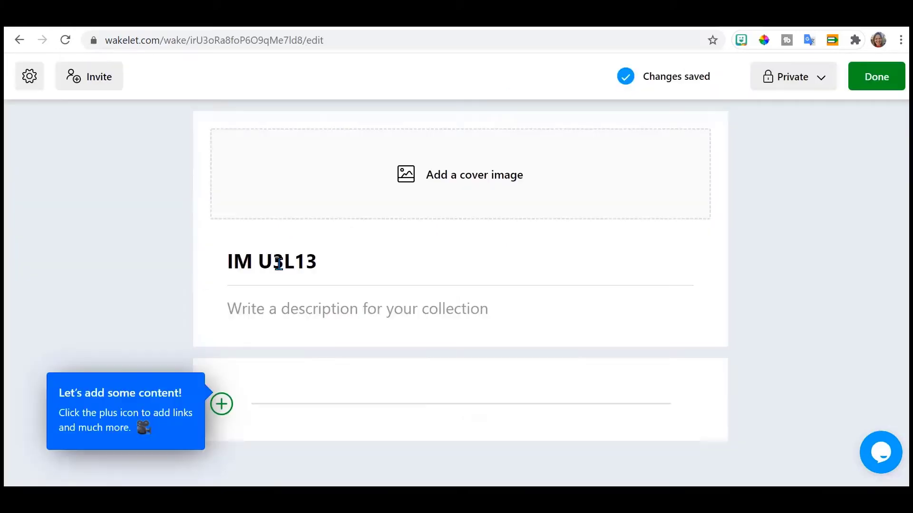
# Step: Add the Mod 12.4 Google Docs link and another copied link to the IM U3L13 collection
pyautogui.click(220, 402)
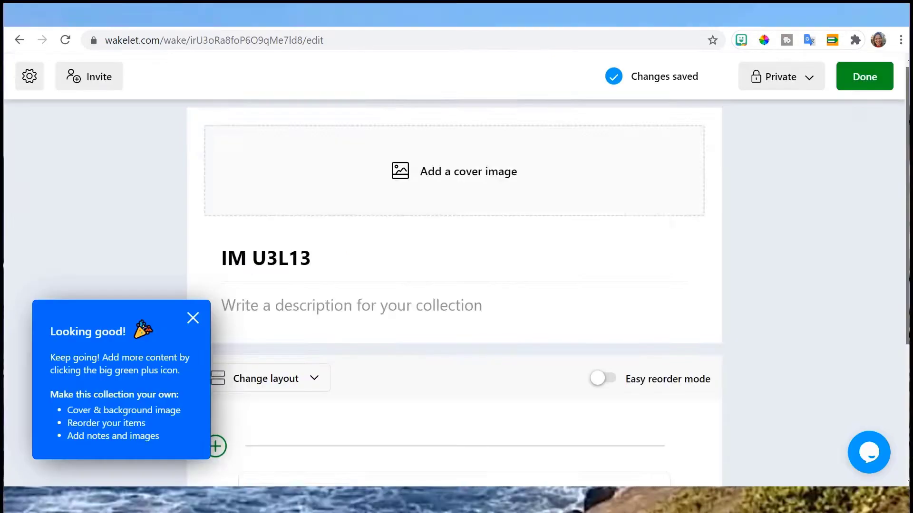
pyautogui.scroll(-4, 462, 335)
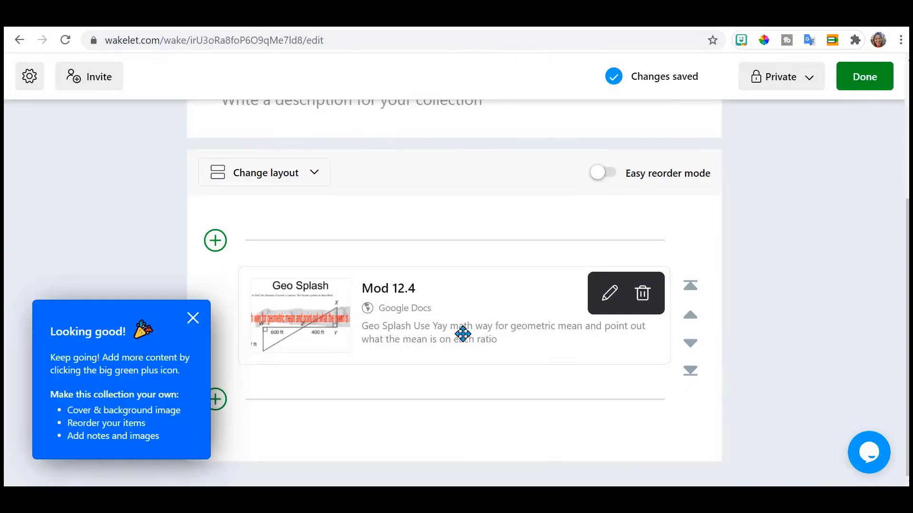
pyautogui.click(216, 399)
pyautogui.hotkey('ctrl', 'v')
pyautogui.press('Return')
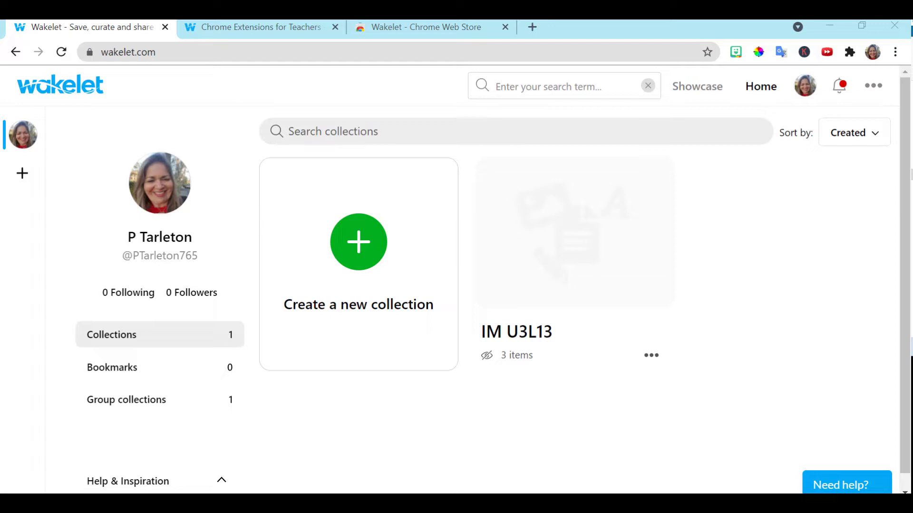
# Step: Create a collection titled Maui Vacation with the description 2021 and add the copied Top 25 Things To Do In Maui Hawaii link
pyautogui.click(364, 254)
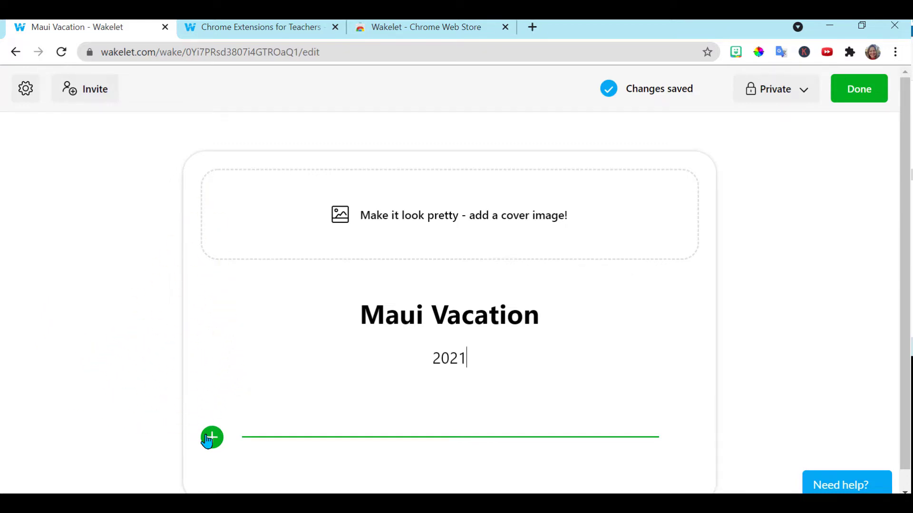
pyautogui.click(209, 438)
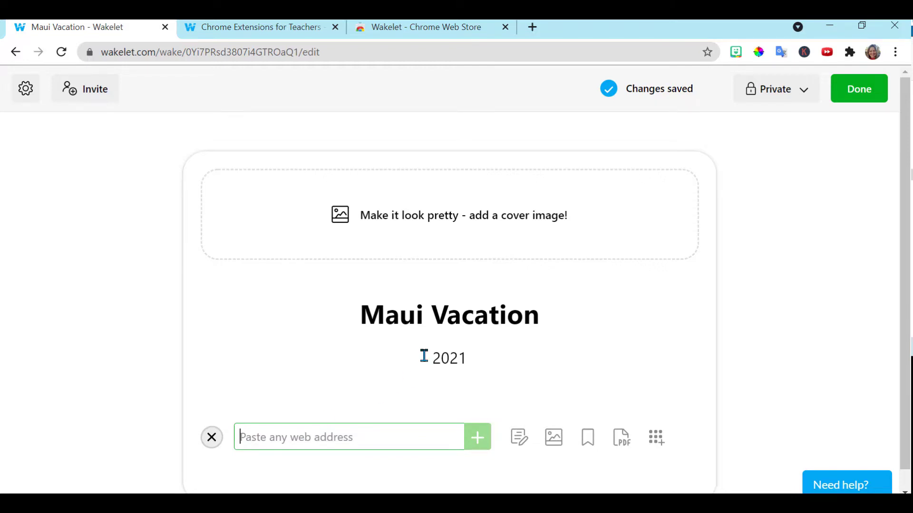
pyautogui.click(301, 431)
pyautogui.hotkey('ctrl', 'v')
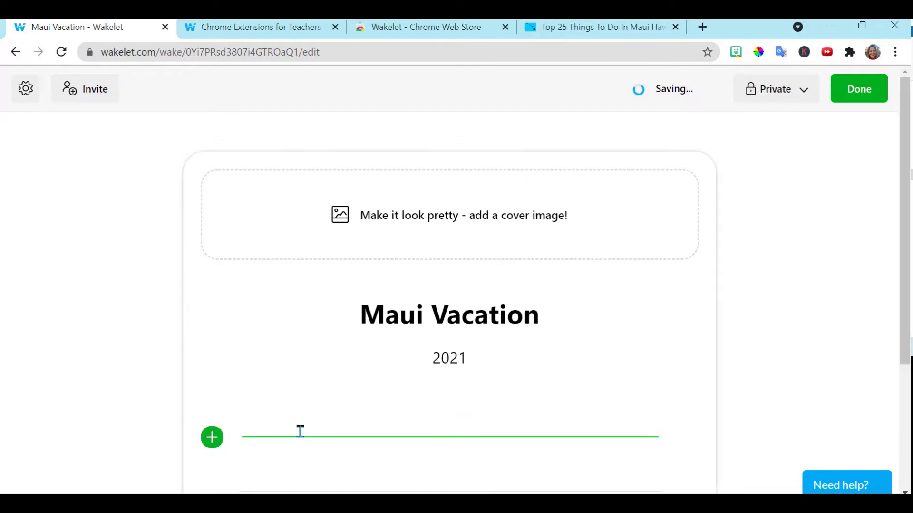
# Step: Add a text note below the link reading "I would like to plan on visiting Hula Grill in Kaanapali"
pyautogui.scroll(-3, 300, 432)
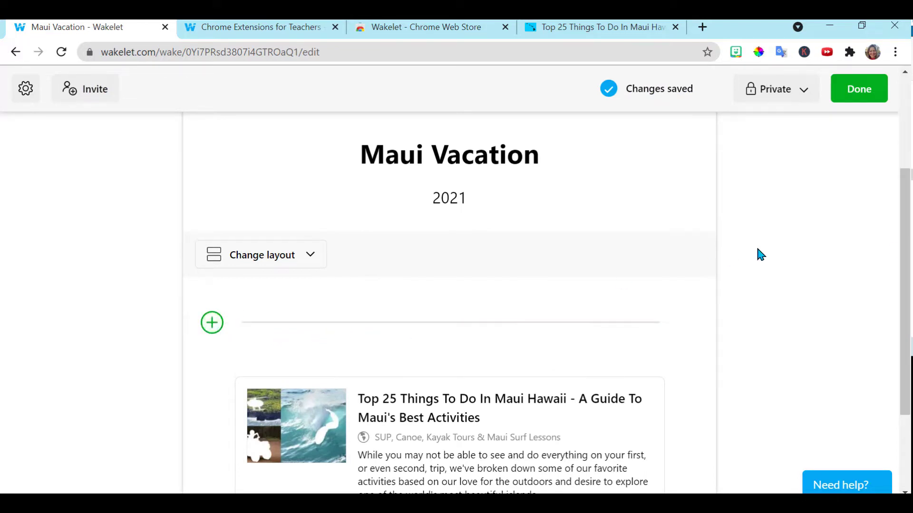
pyautogui.moveTo(906, 255); pyautogui.dragTo(908, 324)
pyautogui.click(521, 434)
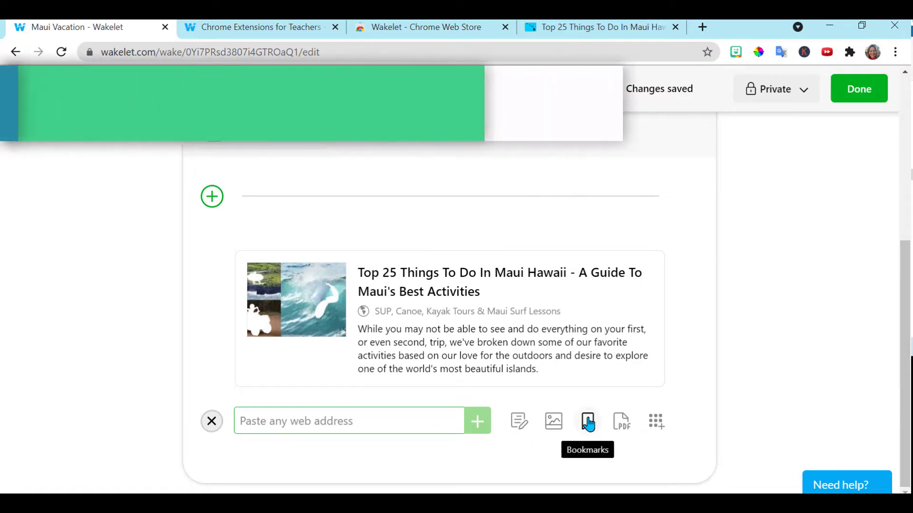
pyautogui.click(657, 426)
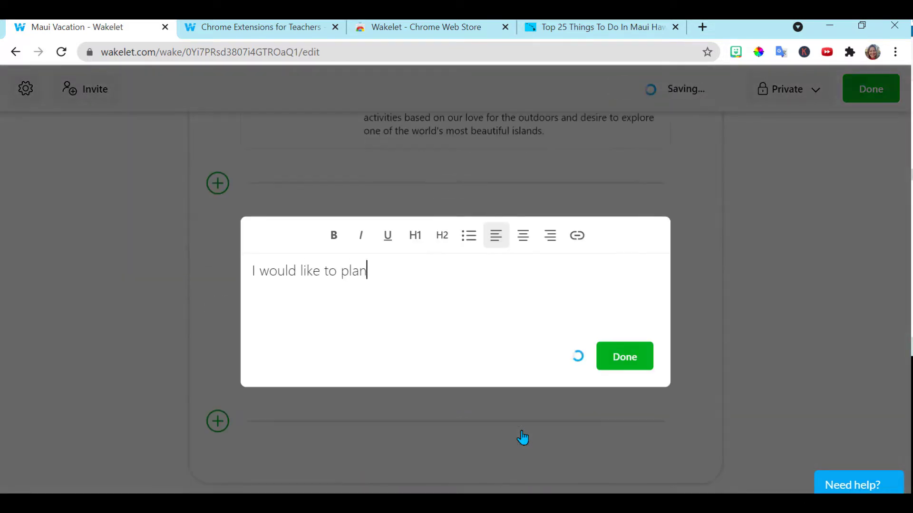
pyautogui.write('on visiting Hula Grill in Kaanapali')
pyautogui.click(623, 356)
# Step: Move the Hula Grill note above the Top 25 Things To Do link and finish editing the collection
pyautogui.moveTo(905, 264); pyautogui.dragTo(880, 309)
pyautogui.moveTo(612, 367)
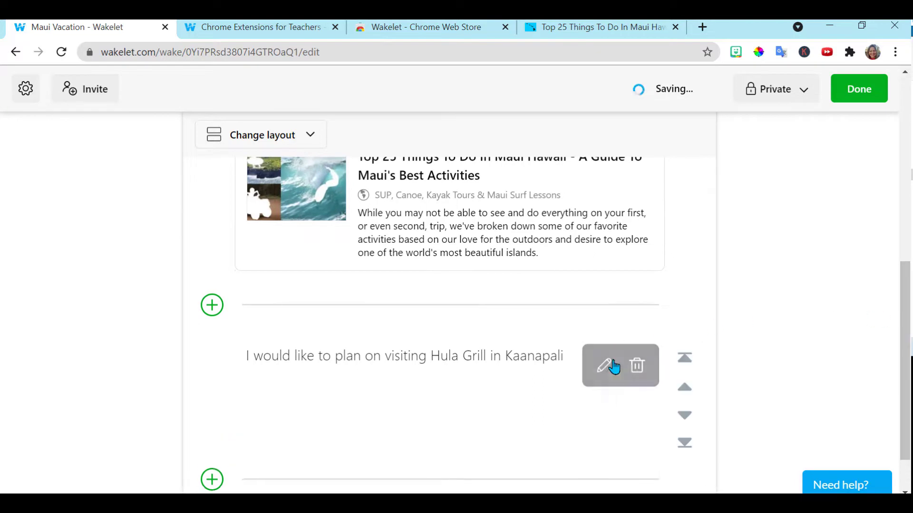
pyautogui.click(684, 367)
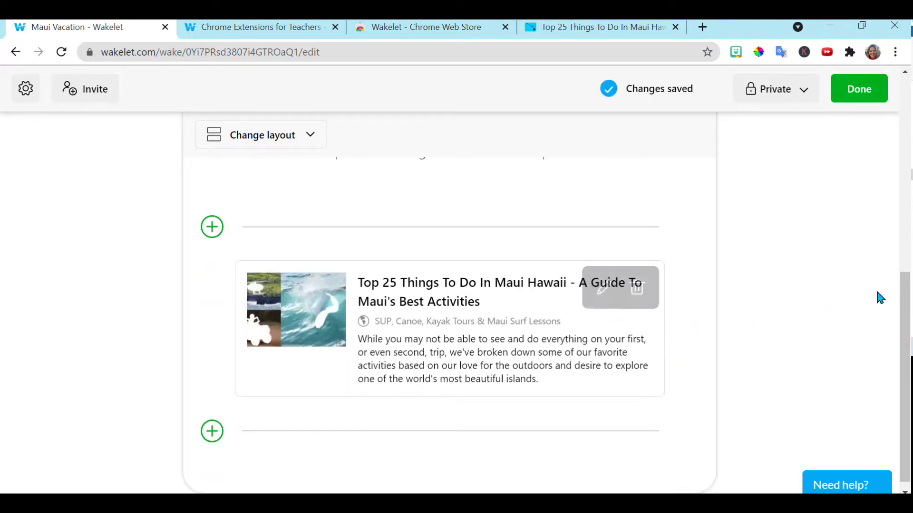
pyautogui.moveTo(908, 318); pyautogui.dragTo(904, 119)
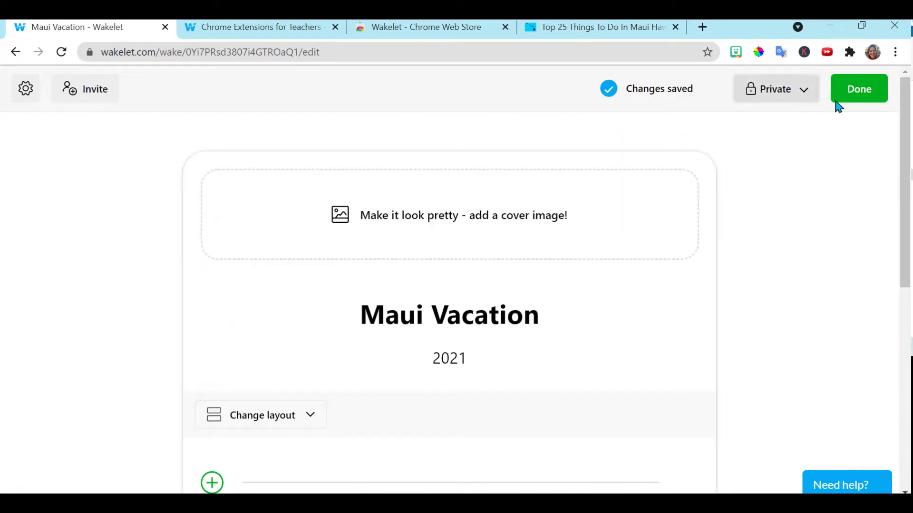
pyautogui.click(859, 90)
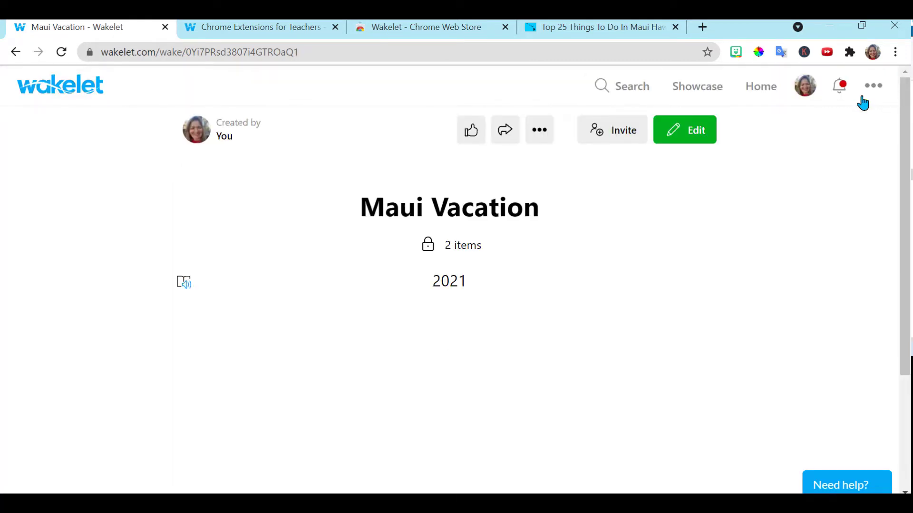
# Step: Search Wakelet for "maui" and open the maui architect collection from the results
pyautogui.click(628, 90)
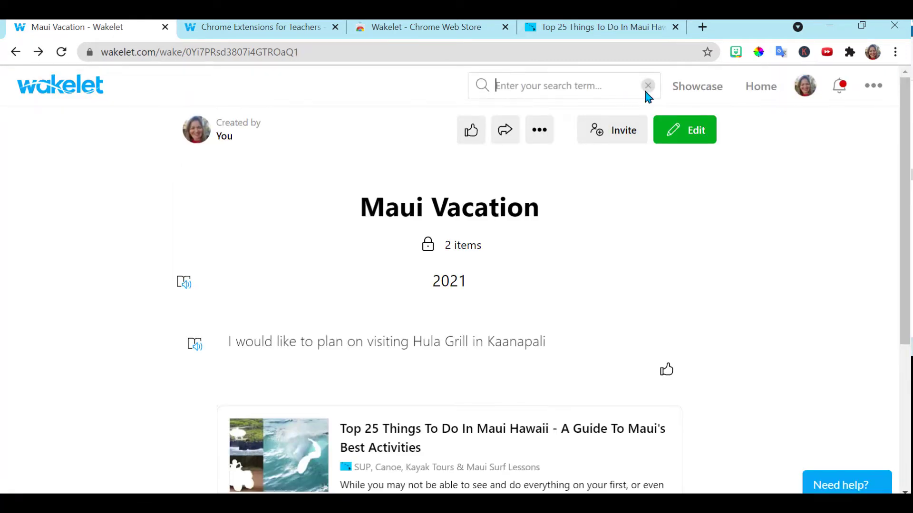
pyautogui.write('maui')
pyautogui.press('Return')
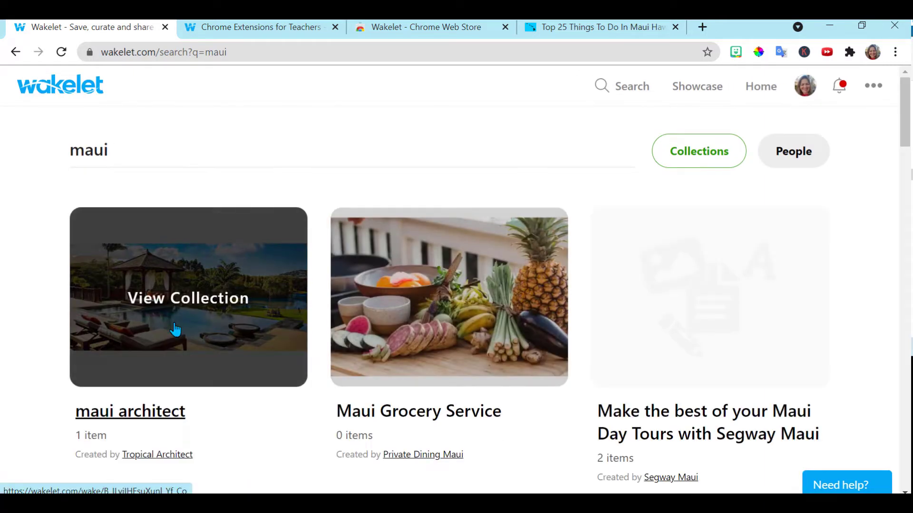
pyautogui.click(175, 329)
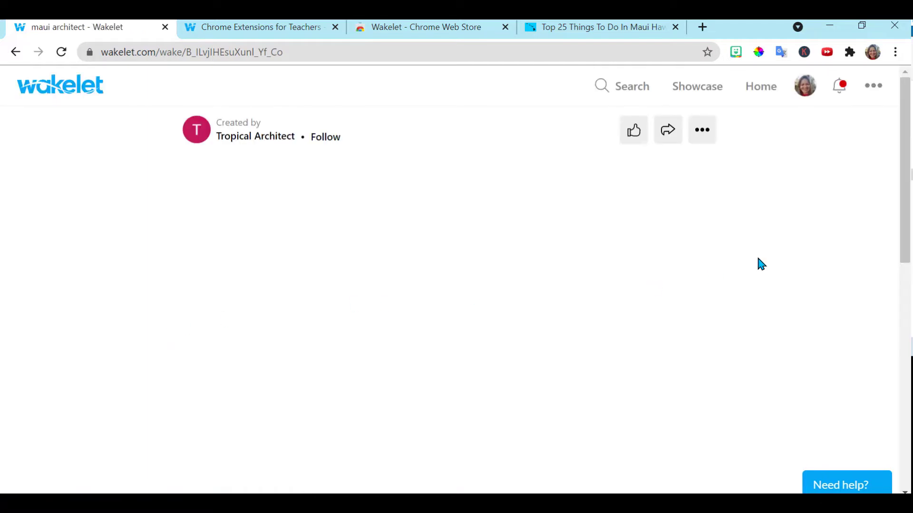
# Step: Save the Top Architects on Maui item from this collection to the Maui Vacation collection
pyautogui.moveTo(904, 187); pyautogui.dragTo(910, 368)
pyautogui.moveTo(613, 335)
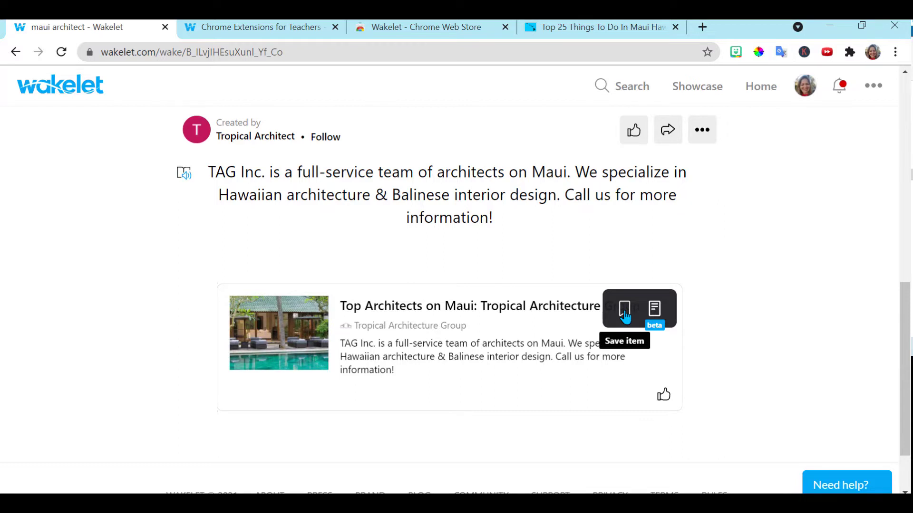
pyautogui.click(625, 313)
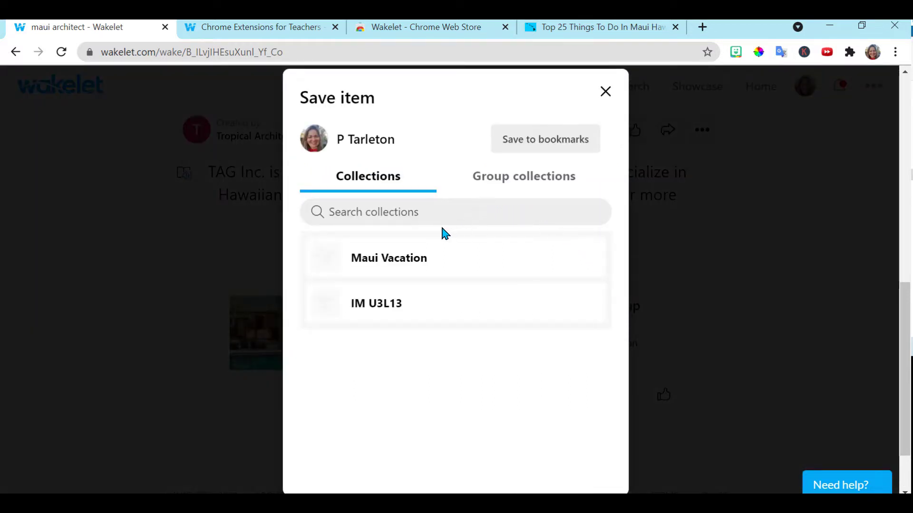
pyautogui.moveTo(416, 257)
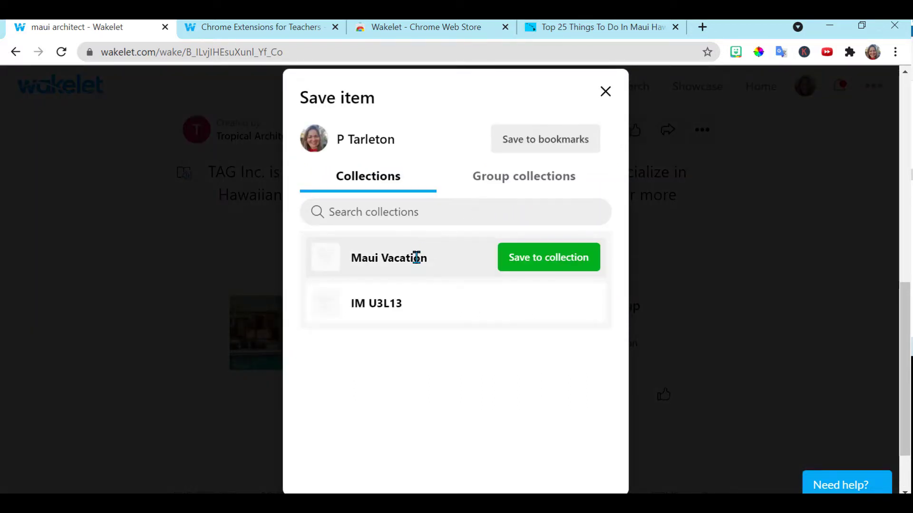
pyautogui.click(535, 261)
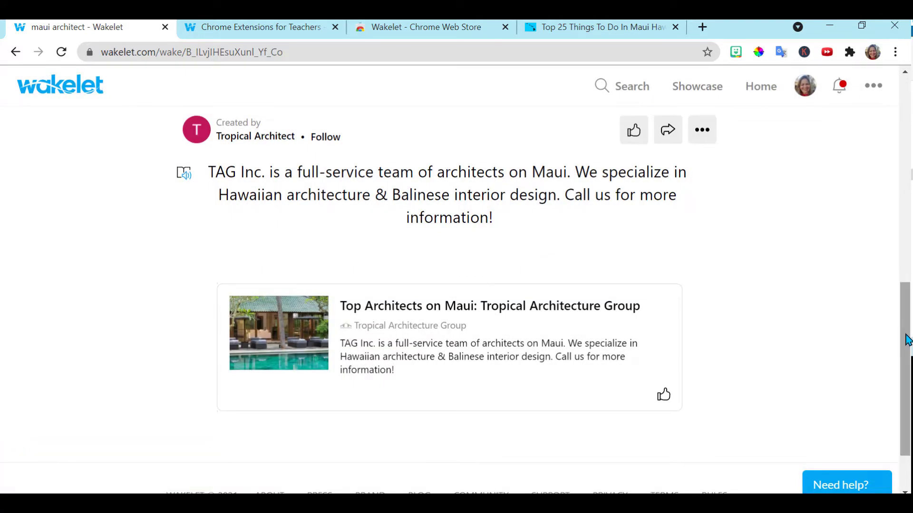
# Step: Return to the home page and open the Maui Vacation collection to review its items
pyautogui.moveTo(904, 340); pyautogui.dragTo(896, 235)
pyautogui.click(59, 84)
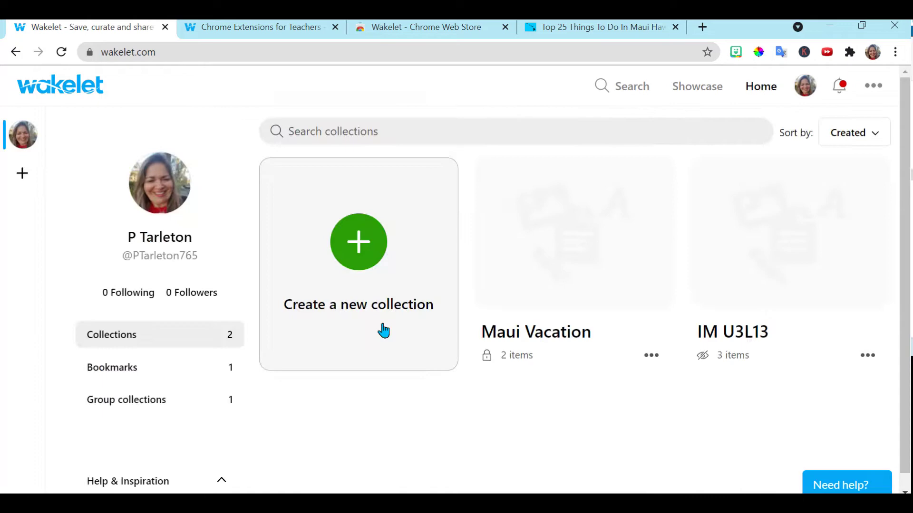
pyautogui.click(562, 263)
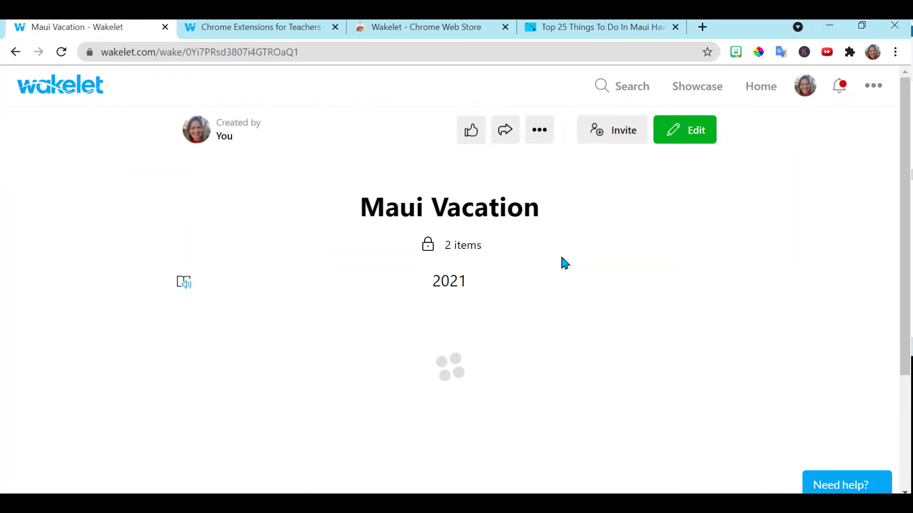
pyautogui.scroll(-5, 908, 256)
pyautogui.scroll(4, 907, 229)
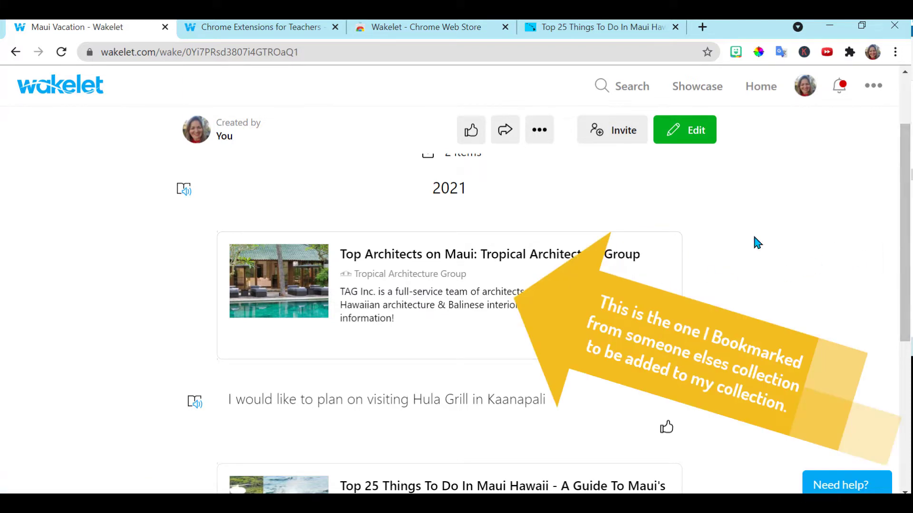
# Step: Edit the Maui Vacation collection and move the Top Architects on Maui item below the Hula Grill note
pyautogui.click(686, 134)
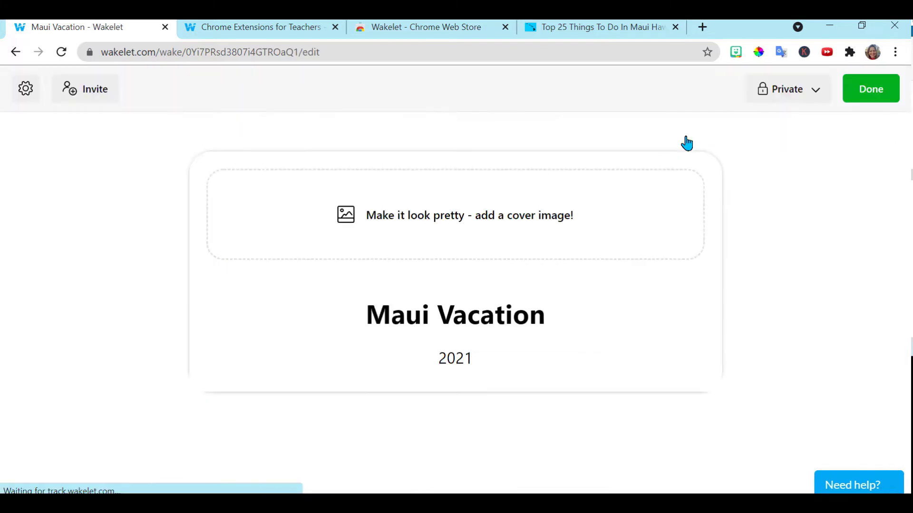
pyautogui.moveTo(905, 155); pyautogui.dragTo(911, 299)
pyautogui.moveTo(664, 276)
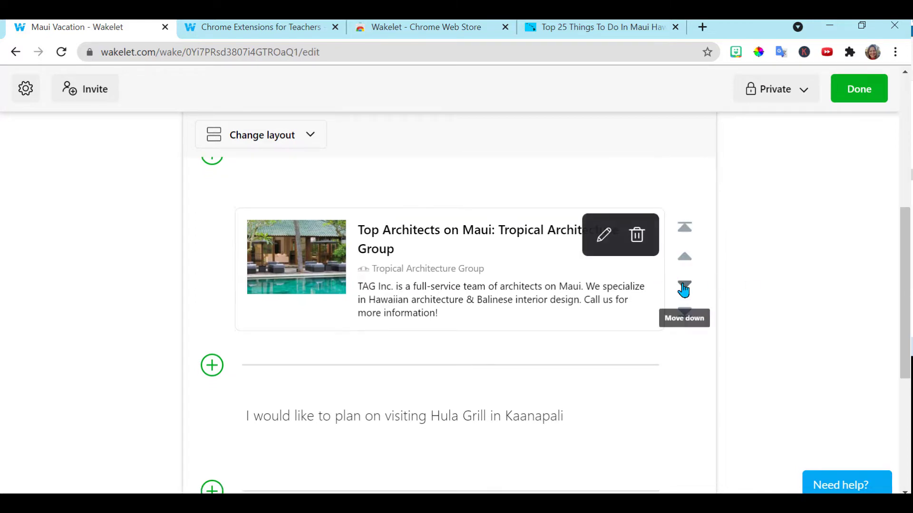
pyautogui.click(683, 290)
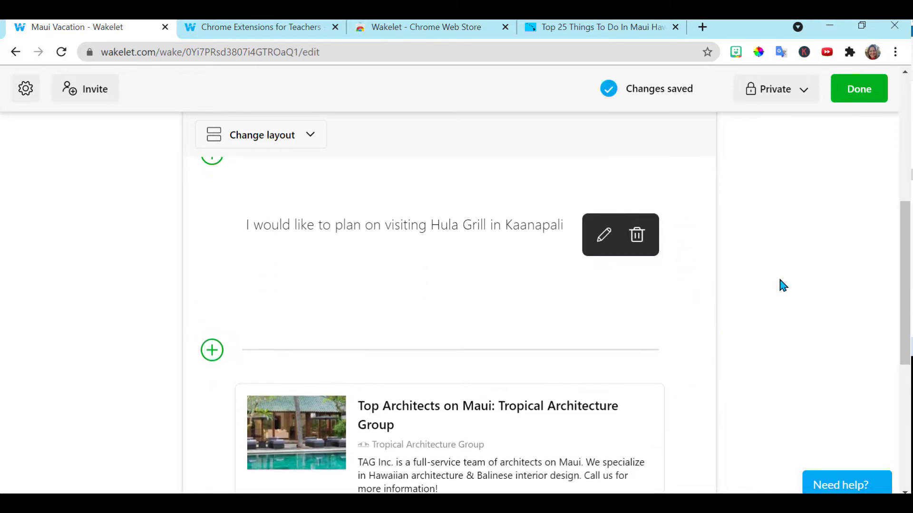
# Step: Try the Compact View and Grid View layouts on the Maui Vacation collection
pyautogui.scroll(3, 888, 219)
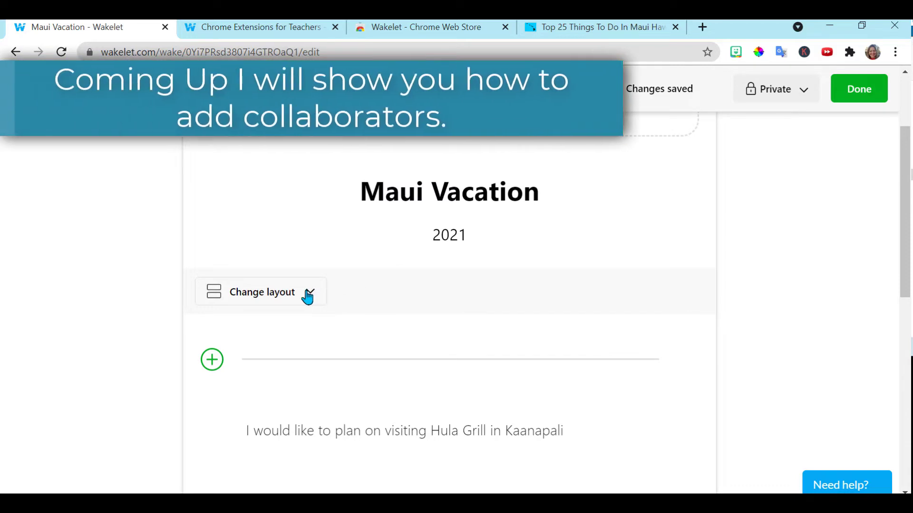
pyautogui.click(307, 296)
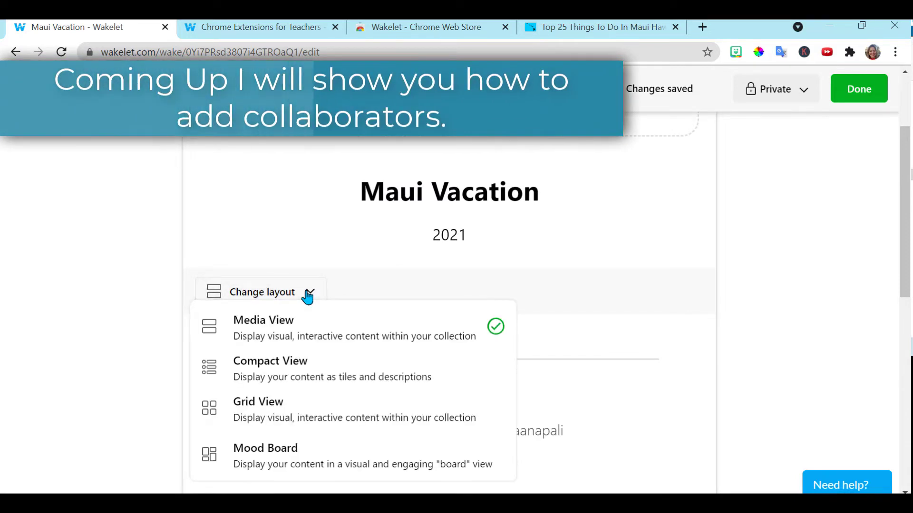
pyautogui.click(332, 373)
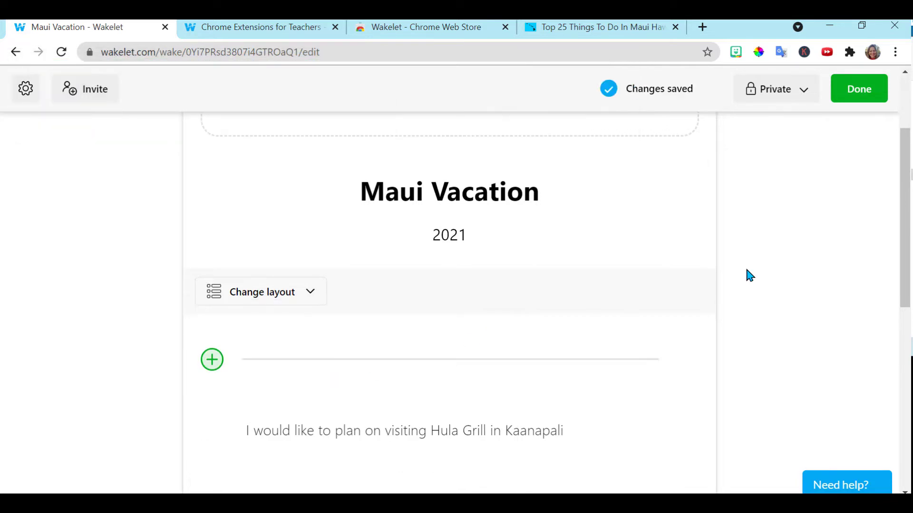
pyautogui.moveTo(904, 189); pyautogui.dragTo(709, 214)
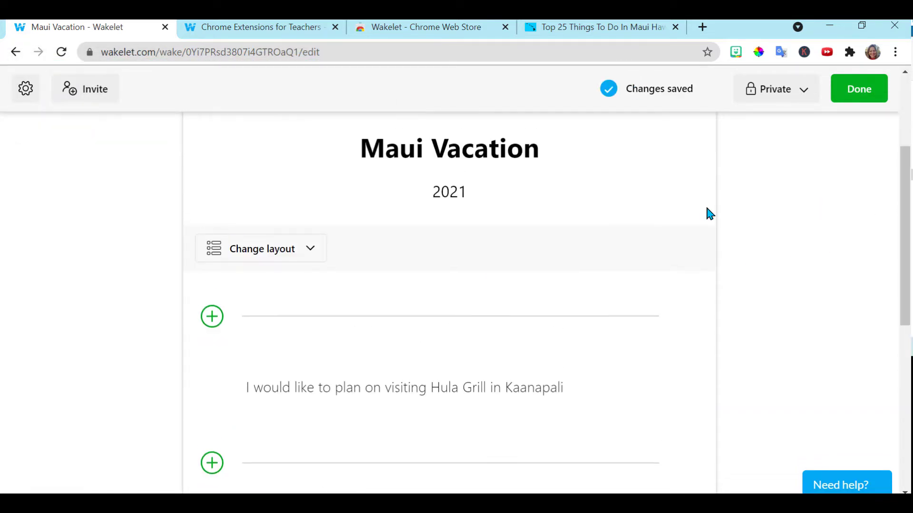
pyautogui.click(304, 257)
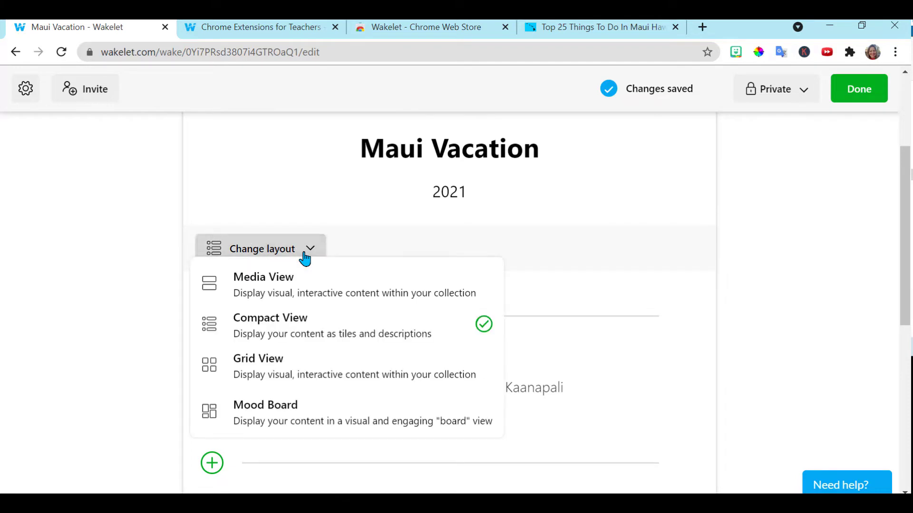
pyautogui.click(328, 371)
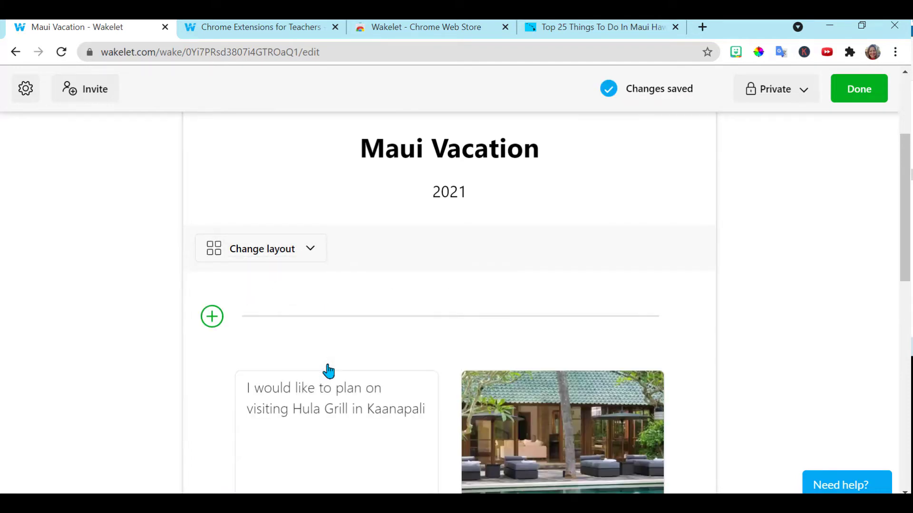
# Step: Set the Maui Vacation collection's layout to Mood Board
pyautogui.moveTo(906, 203); pyautogui.dragTo(906, 184)
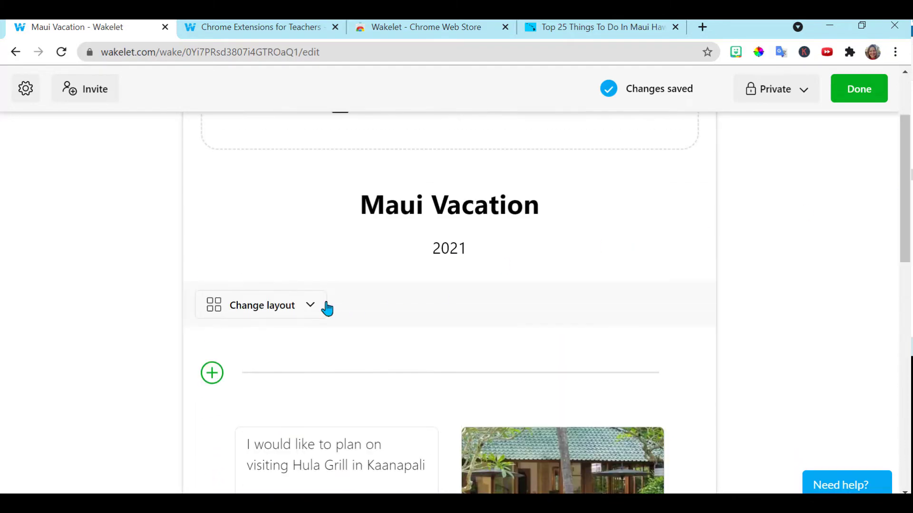
pyautogui.click(314, 306)
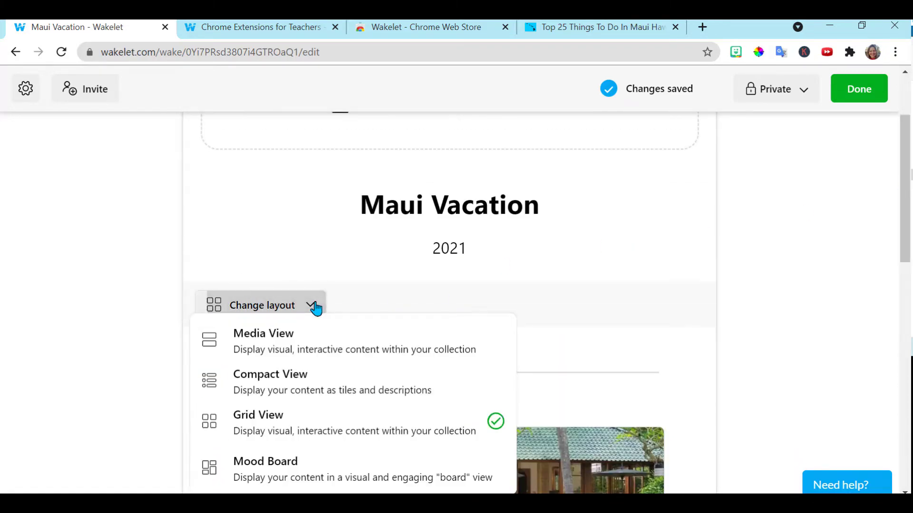
pyautogui.click(316, 467)
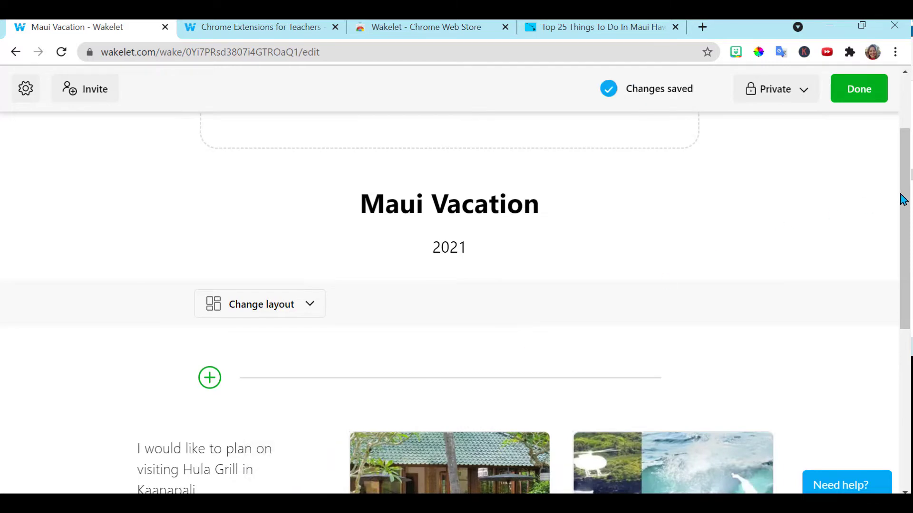
# Step: Look over the collection's items in the Mood Board layout and change the layout to Media View
pyautogui.moveTo(905, 200); pyautogui.dragTo(905, 327)
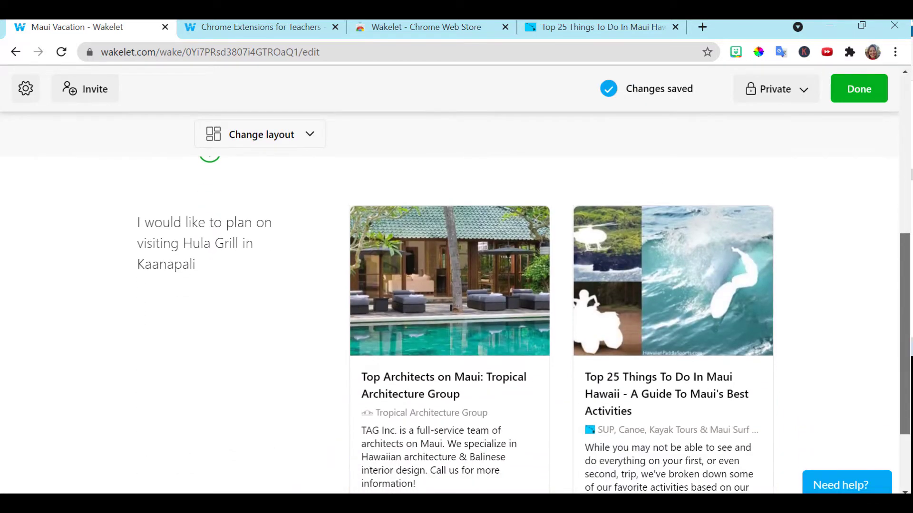
pyautogui.scroll(-2, 523, 309)
pyautogui.scroll(4, 523, 309)
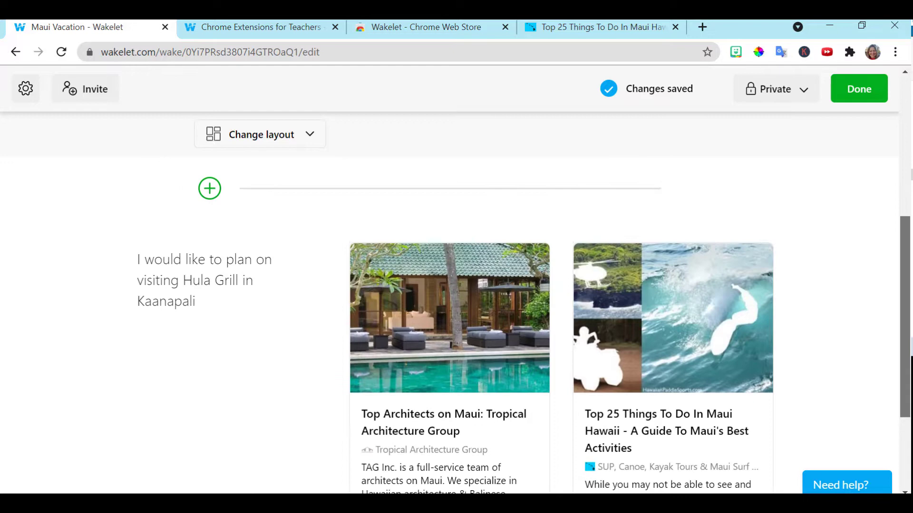
pyautogui.scroll(1, 456, 304)
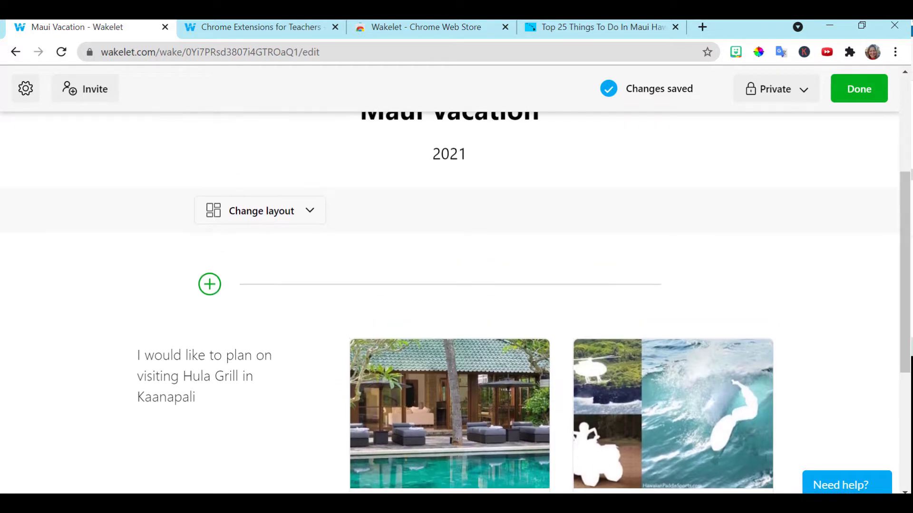
pyautogui.click(309, 214)
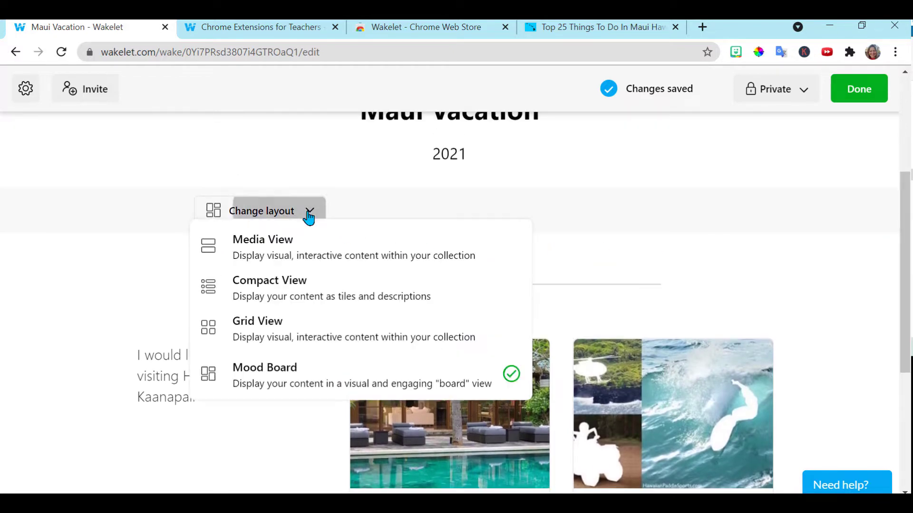
pyautogui.click(312, 252)
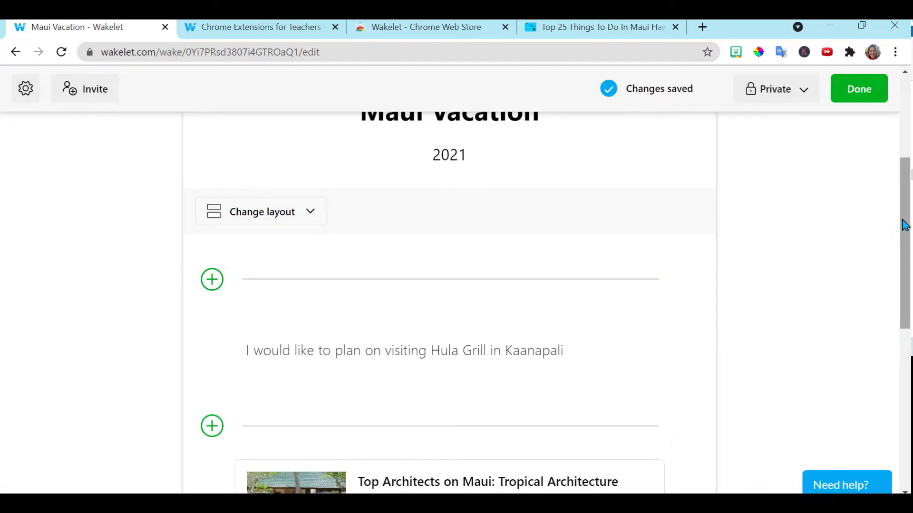
# Step: Open the options for adding an item below the Top 25 Things To Do In Maui Hawaii link
pyautogui.moveTo(904, 224); pyautogui.dragTo(907, 387)
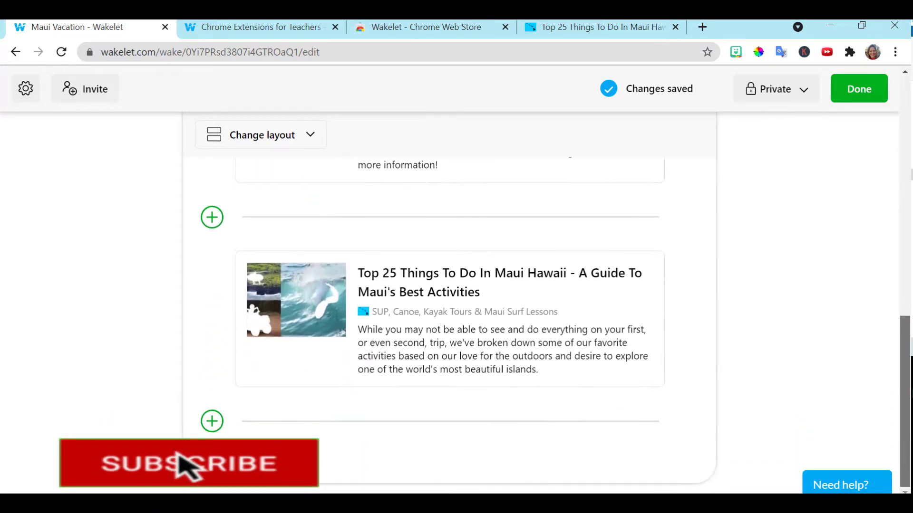
pyautogui.click(211, 422)
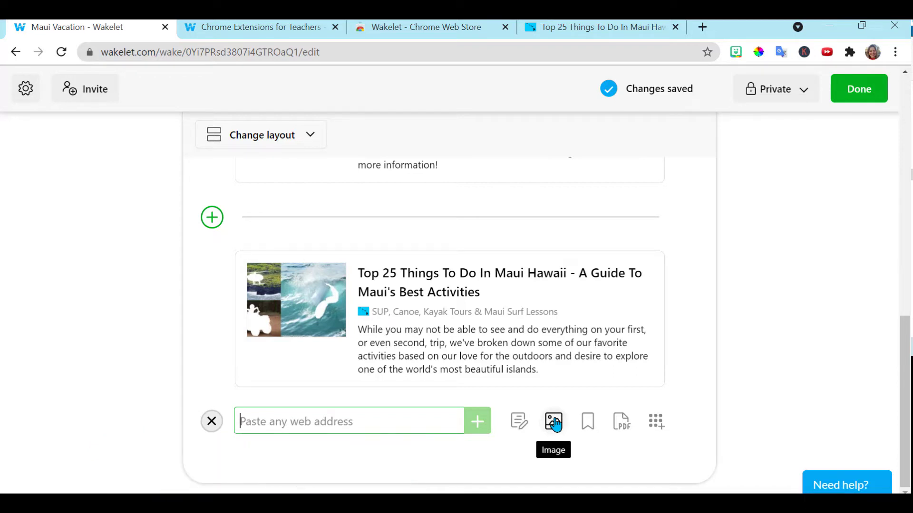
# Step: Add a cover image from the Unsplash library by searching for "hawaii" and choosing the leaning palm tree with the island
pyautogui.moveTo(905, 368); pyautogui.dragTo(910, 77)
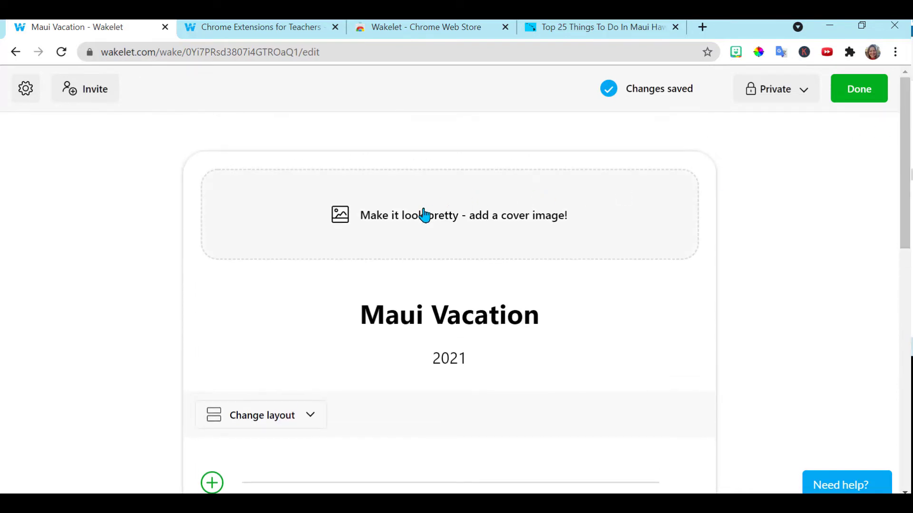
pyautogui.click(482, 220)
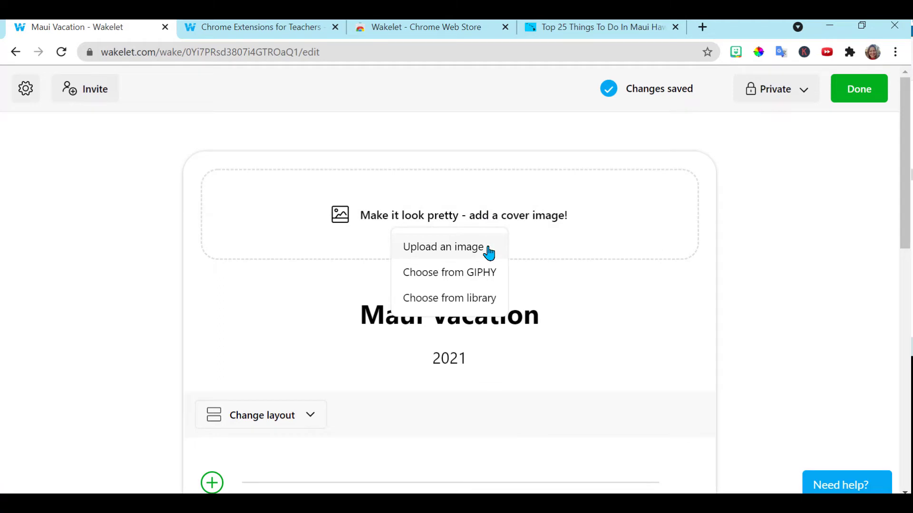
pyautogui.click(478, 300)
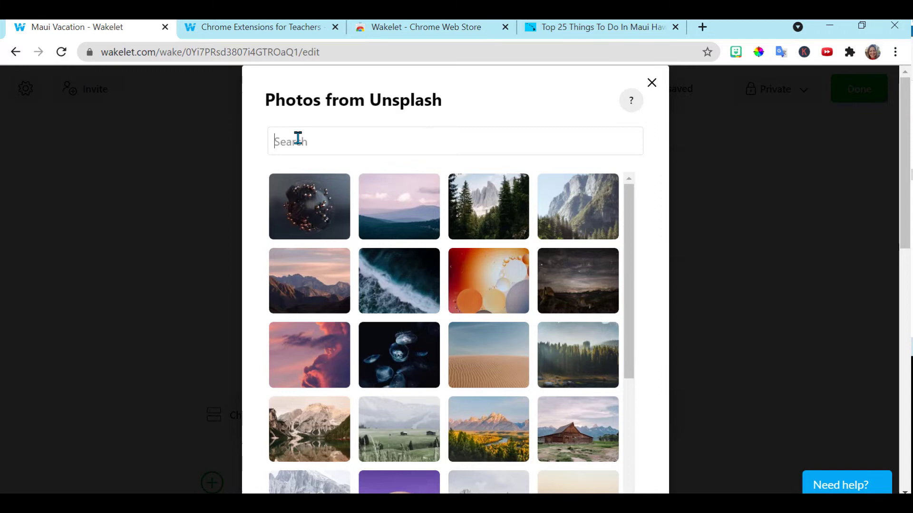
pyautogui.write('hawaii')
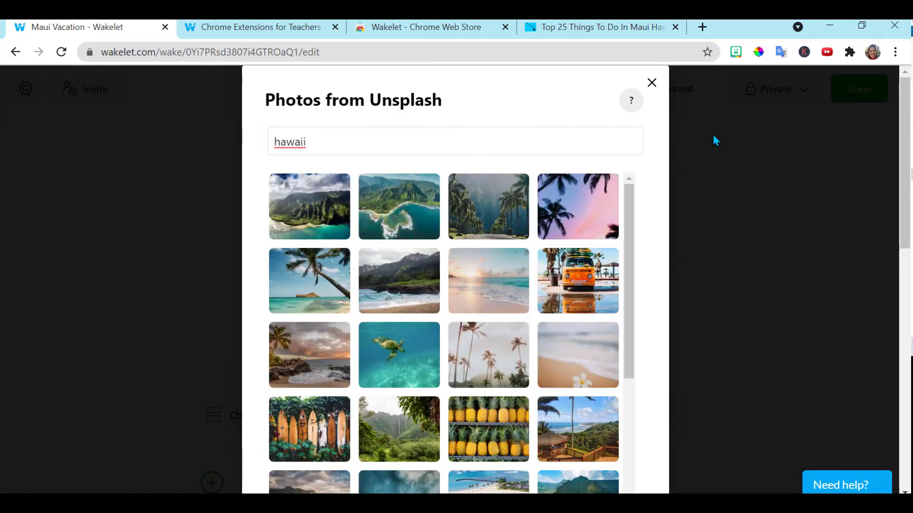
pyautogui.click(286, 294)
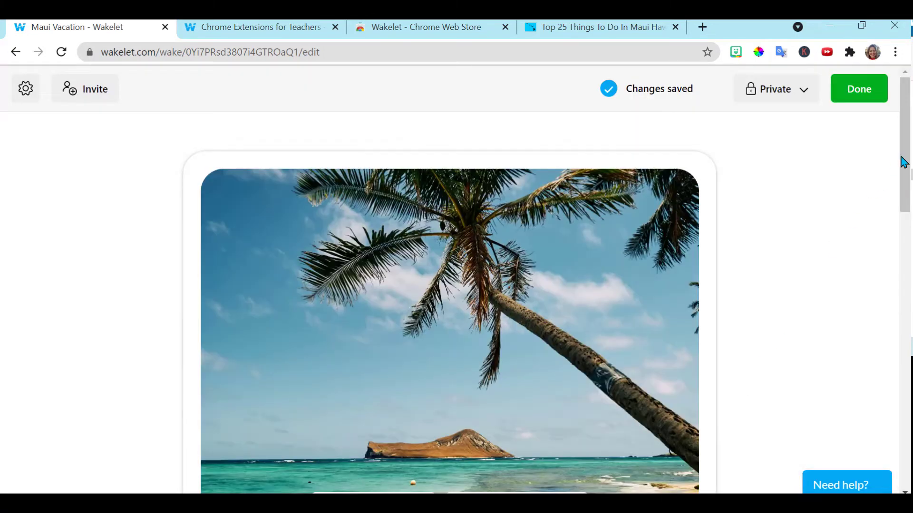
# Step: Try the Half Cover Image and Hide Cover Image options on the Maui Vacation collection
pyautogui.scroll(-3, 904, 158)
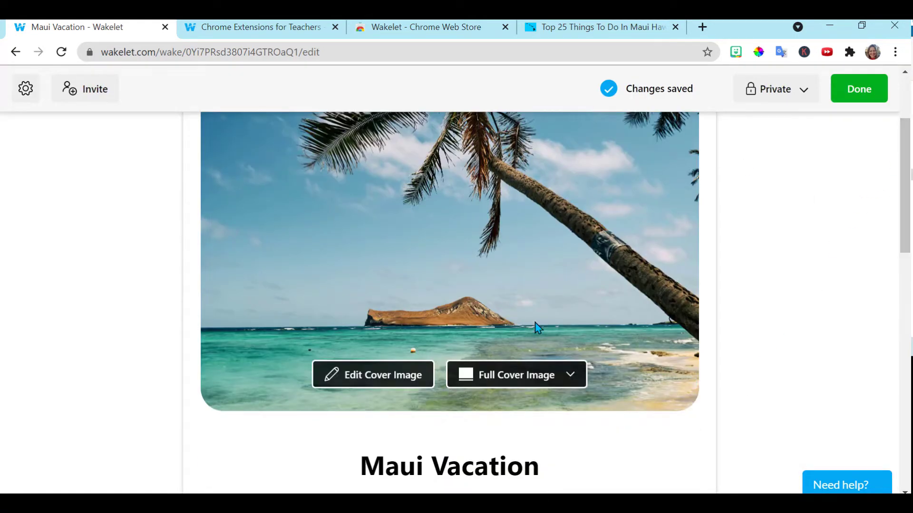
pyautogui.click(572, 375)
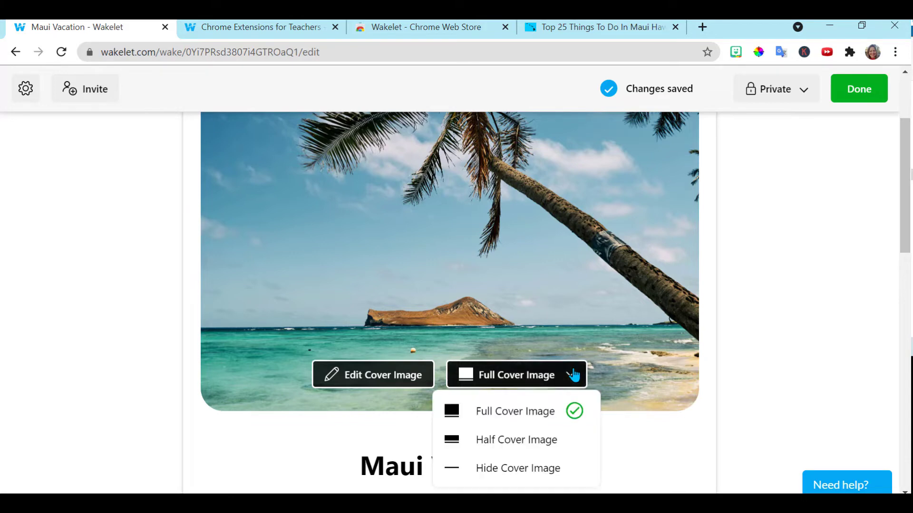
pyautogui.click(554, 441)
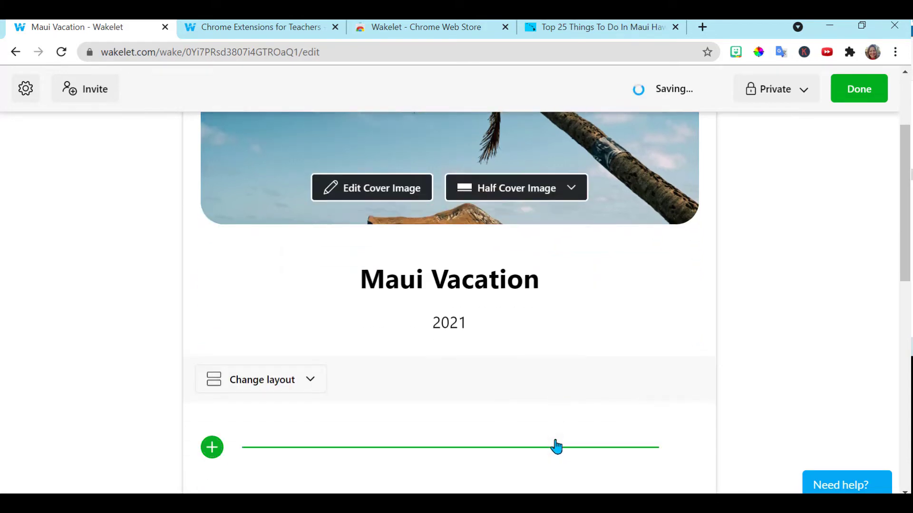
pyautogui.moveTo(904, 255); pyautogui.dragTo(904, 207)
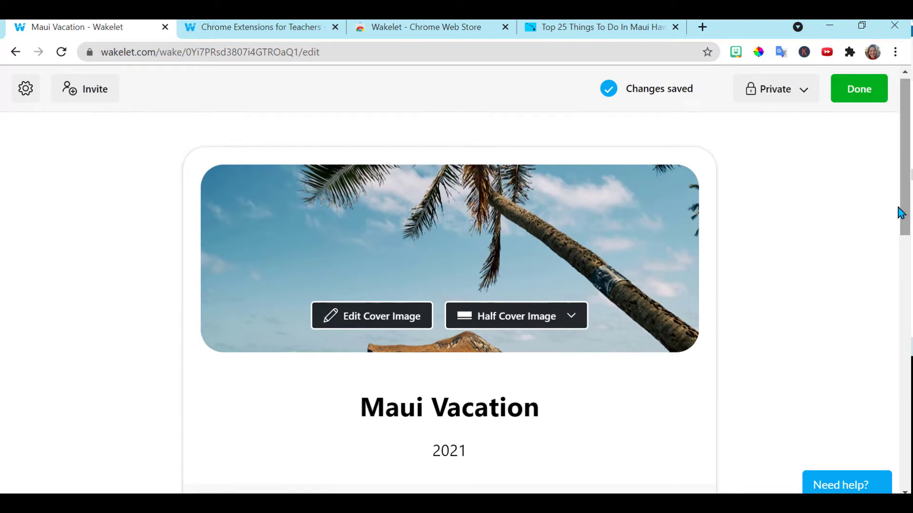
pyautogui.click(571, 317)
pyautogui.click(531, 415)
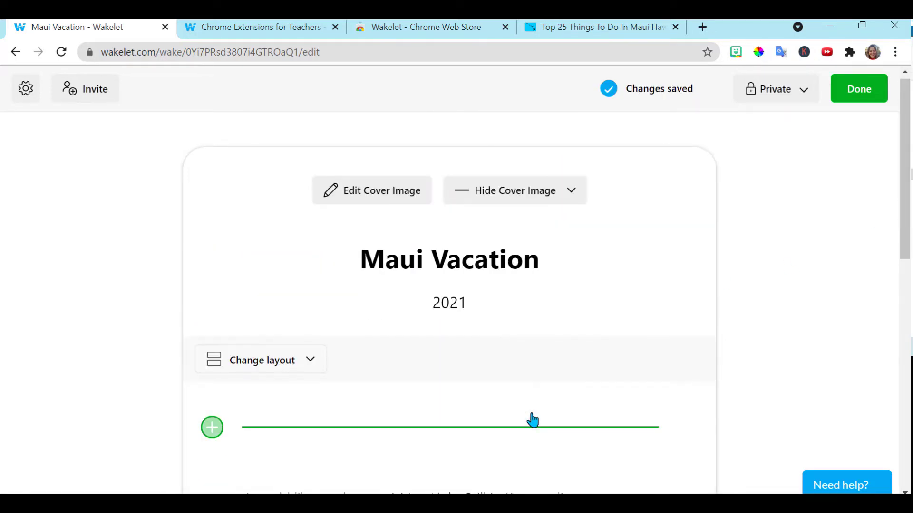
# Step: Set the collection's cover display to Full Cover Image
pyautogui.click(572, 192)
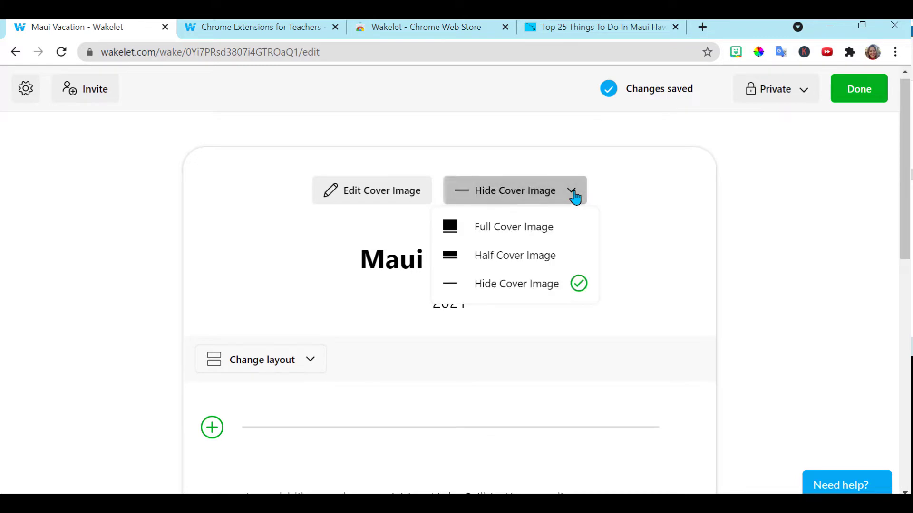
pyautogui.click(548, 229)
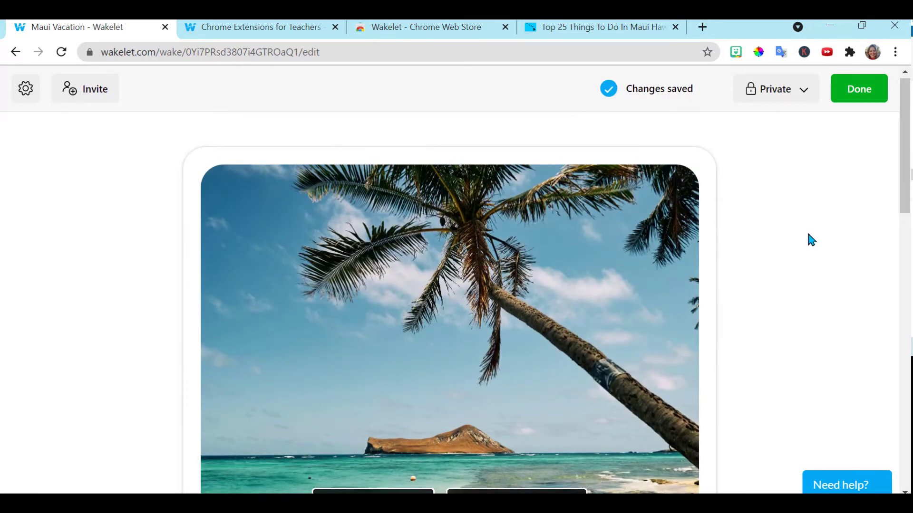
pyautogui.moveTo(908, 154); pyautogui.dragTo(910, 131)
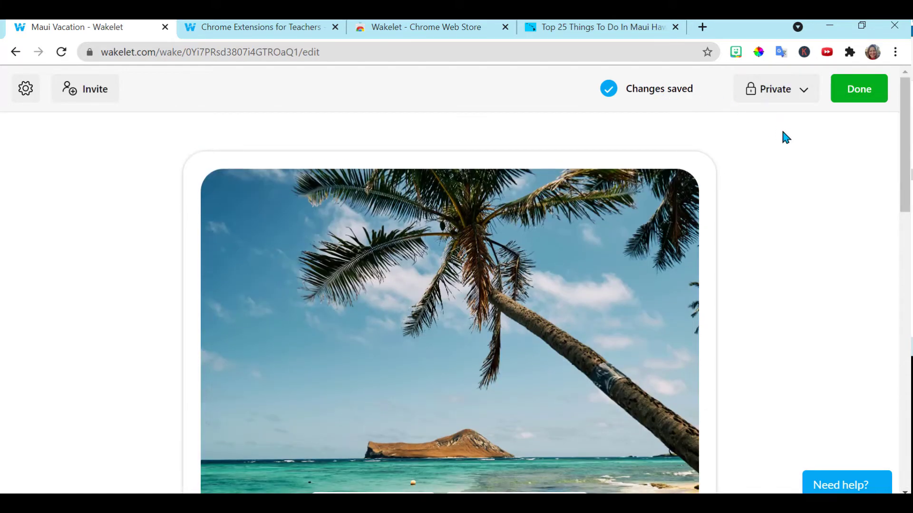
# Step: Leave the Maui Vacation editor for the home page and open the IM U3L13 collection to review its items
pyautogui.hotkey('alt', 'Left')
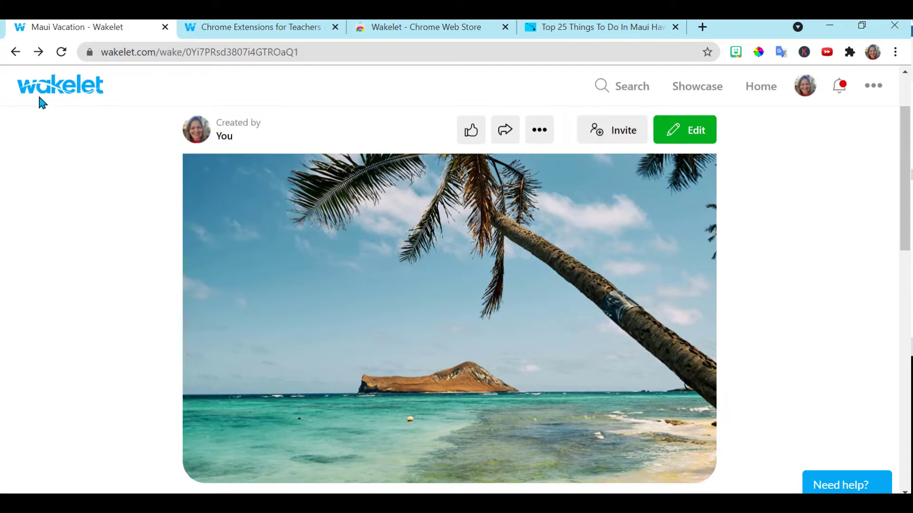
pyautogui.click(39, 93)
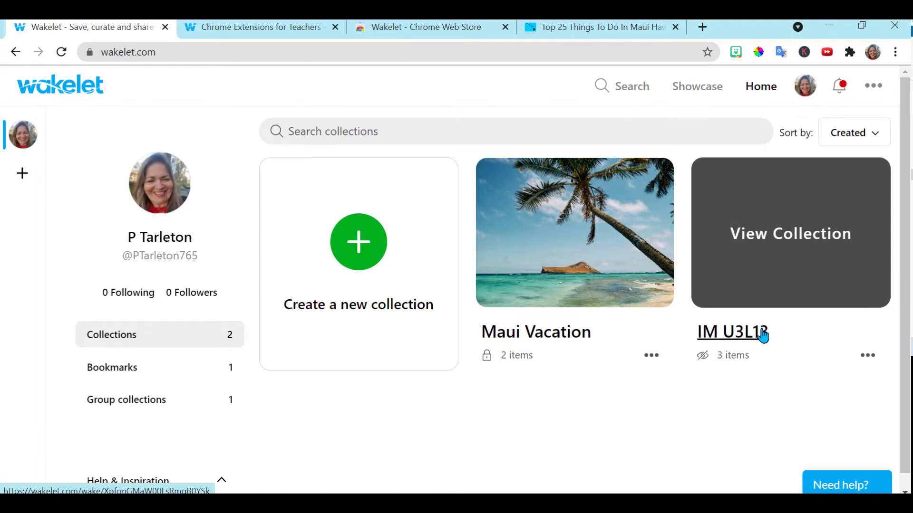
pyautogui.click(762, 335)
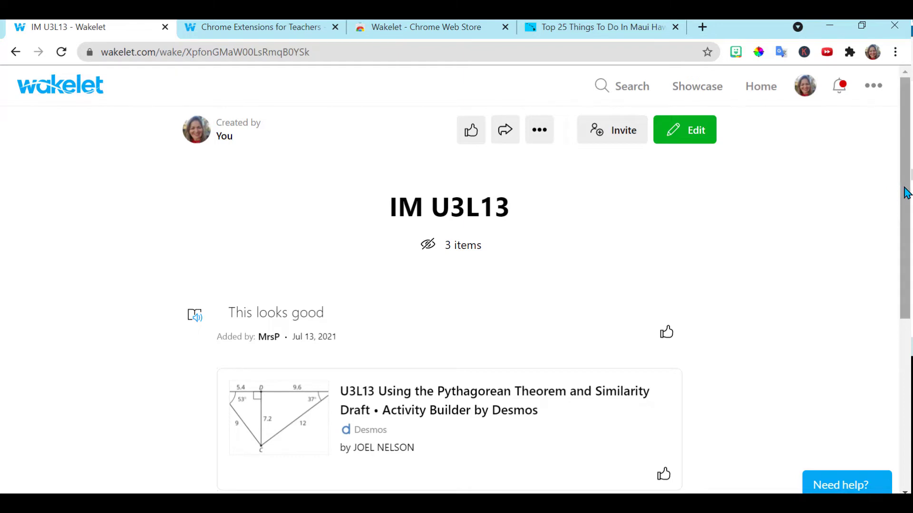
pyautogui.moveTo(905, 193); pyautogui.dragTo(904, 280)
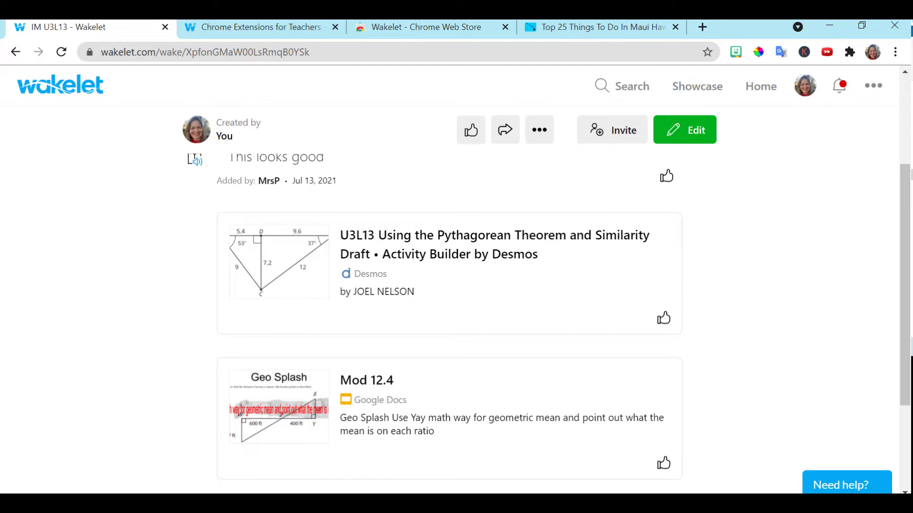
# Step: Return to the home page, open the Maui Vacation collection and view its contributor invitation options
pyautogui.click(46, 88)
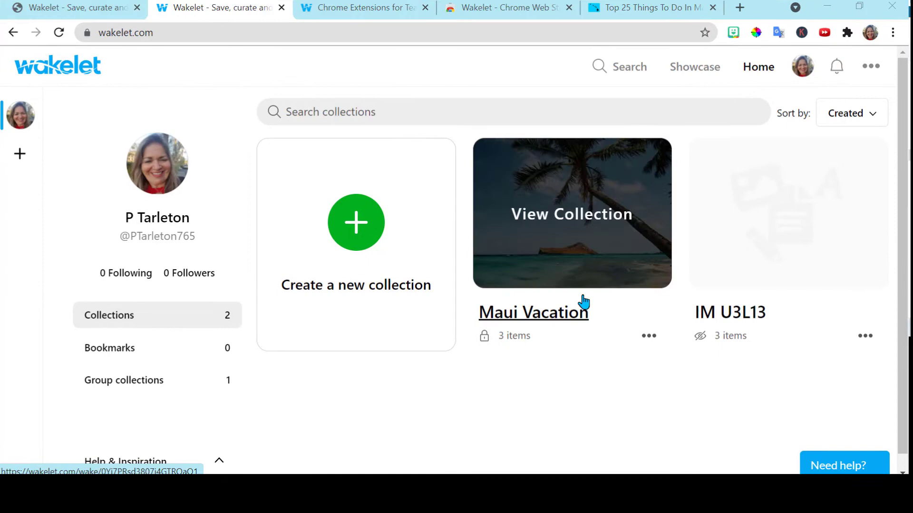
pyautogui.click(583, 257)
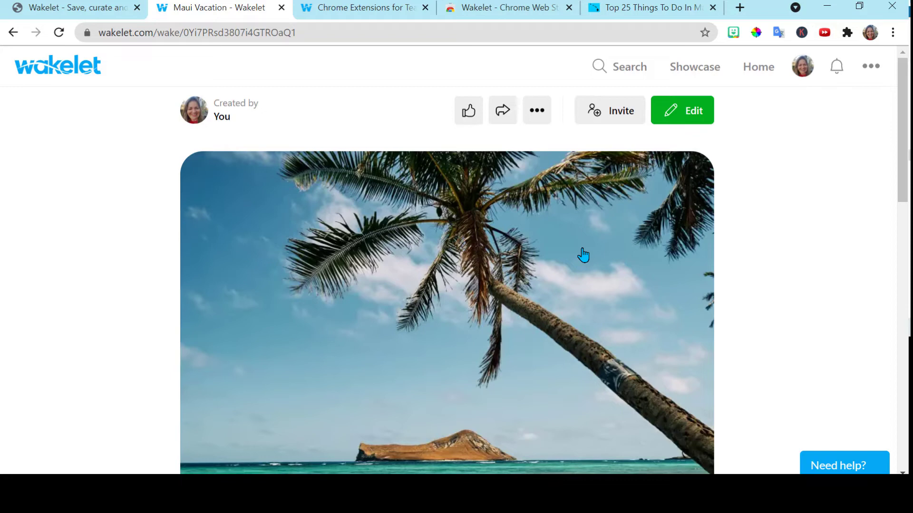
pyautogui.click(609, 120)
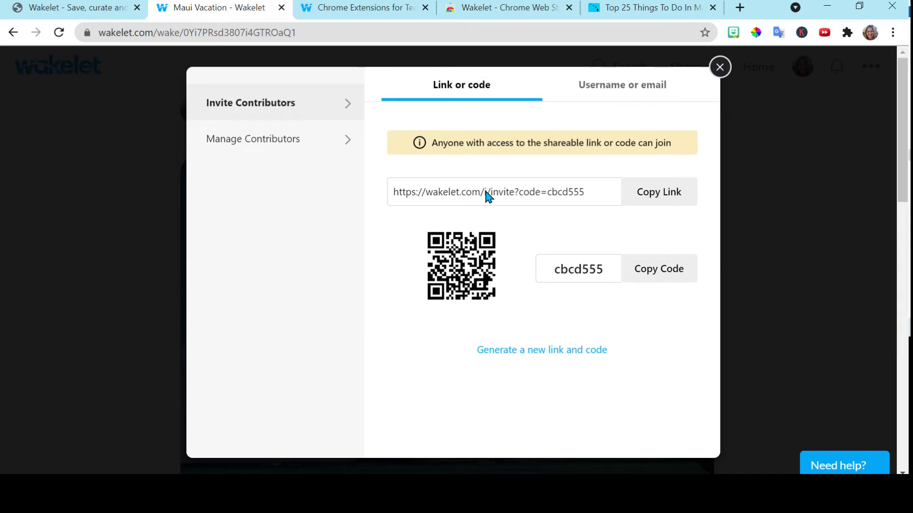
pyautogui.click(719, 67)
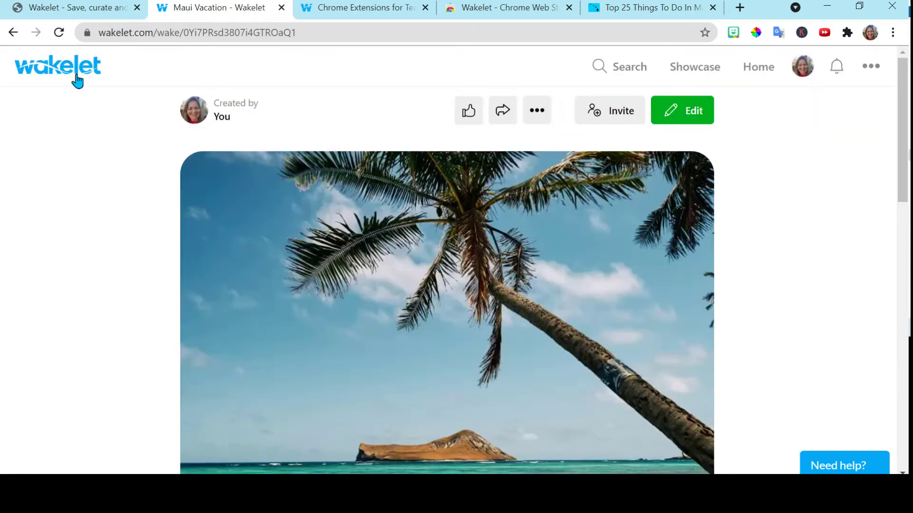
# Step: Go back to the home page and open the IM U3L13 collection to look over its contents
pyautogui.click(72, 70)
pyautogui.click(756, 271)
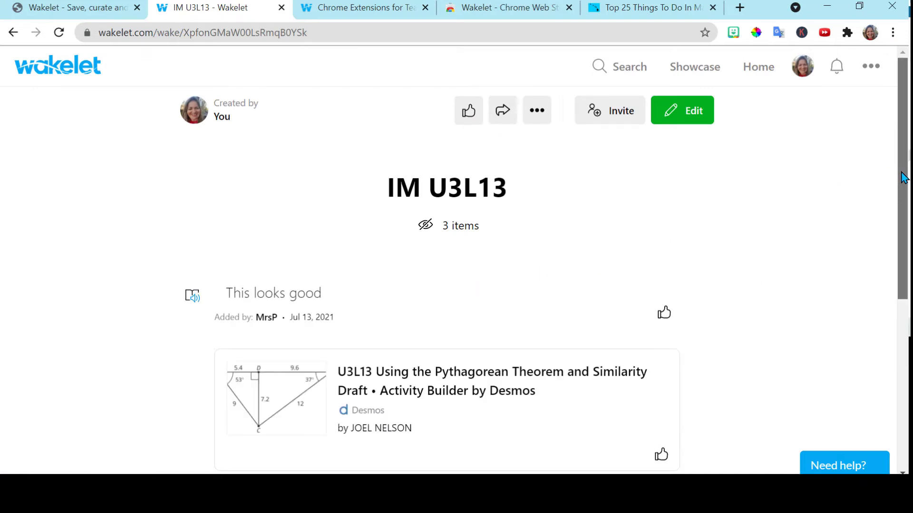
pyautogui.scroll(-1, 903, 177)
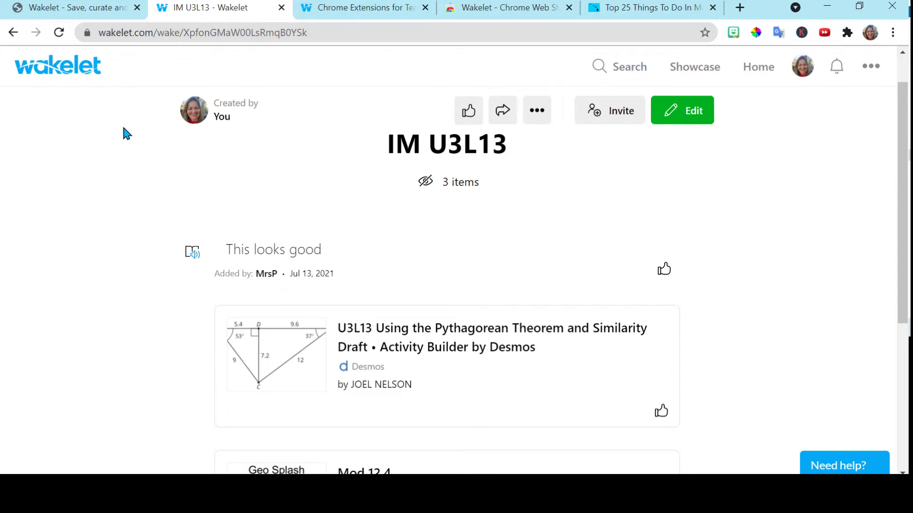
# Step: Go back to the Maui Vacation collection through the home page and open its visibility settings
pyautogui.click(43, 68)
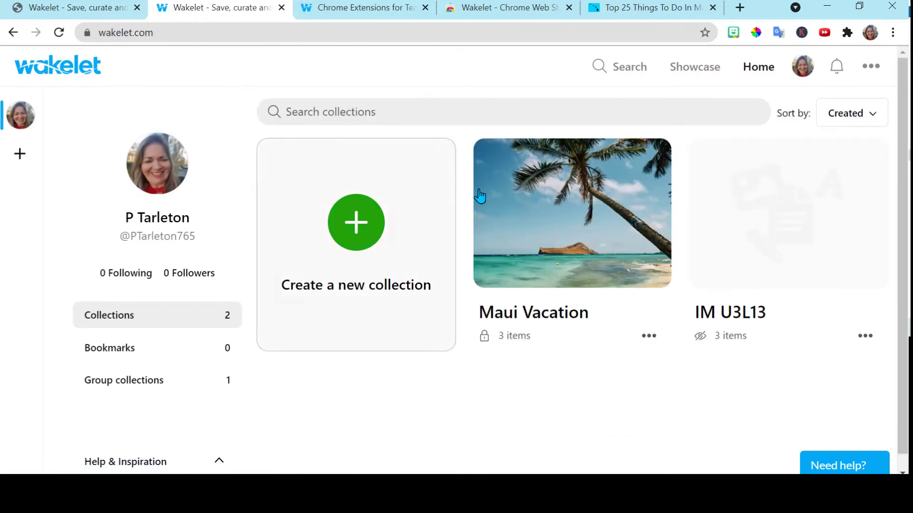
pyautogui.click(546, 243)
pyautogui.click(542, 111)
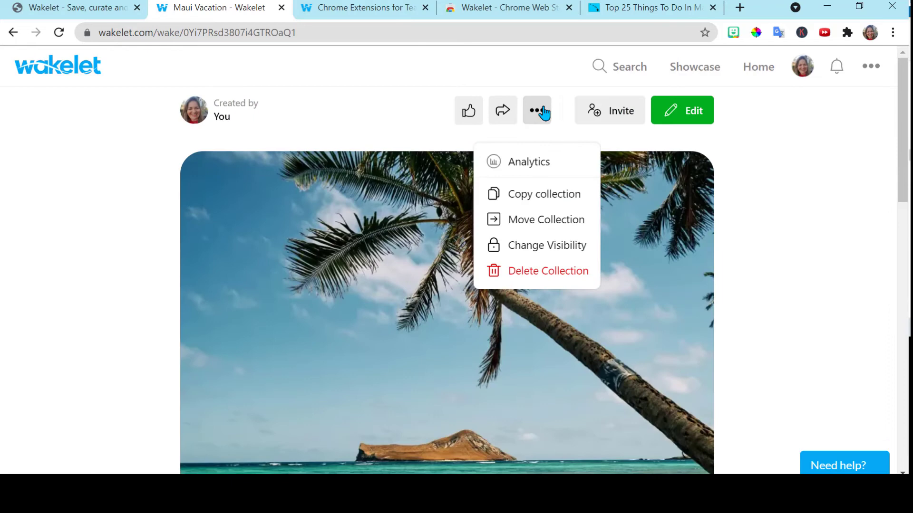
pyautogui.click(547, 247)
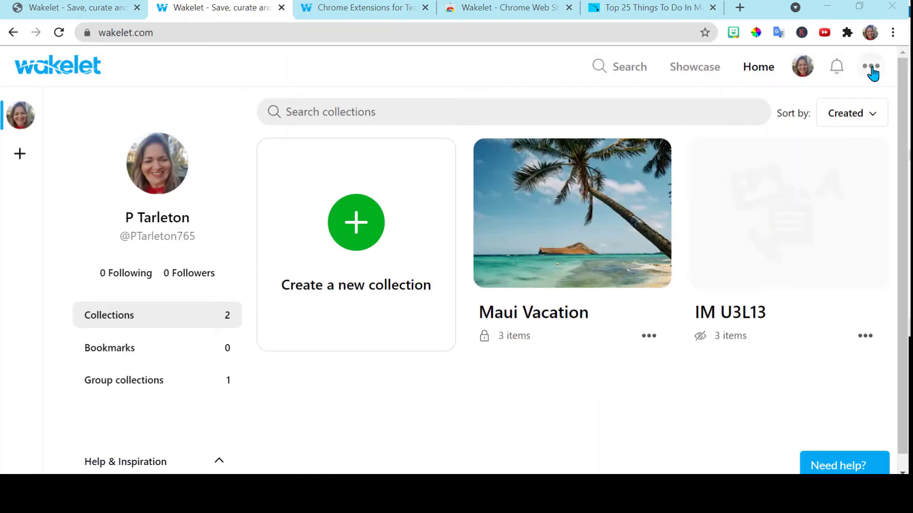
# Step: Open the account's public profile page from the home page
pyautogui.click(871, 69)
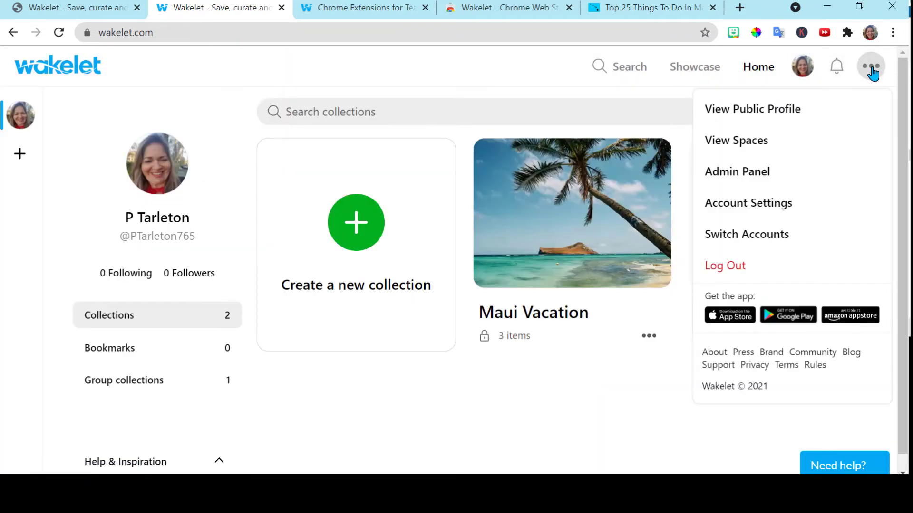
pyautogui.click(792, 111)
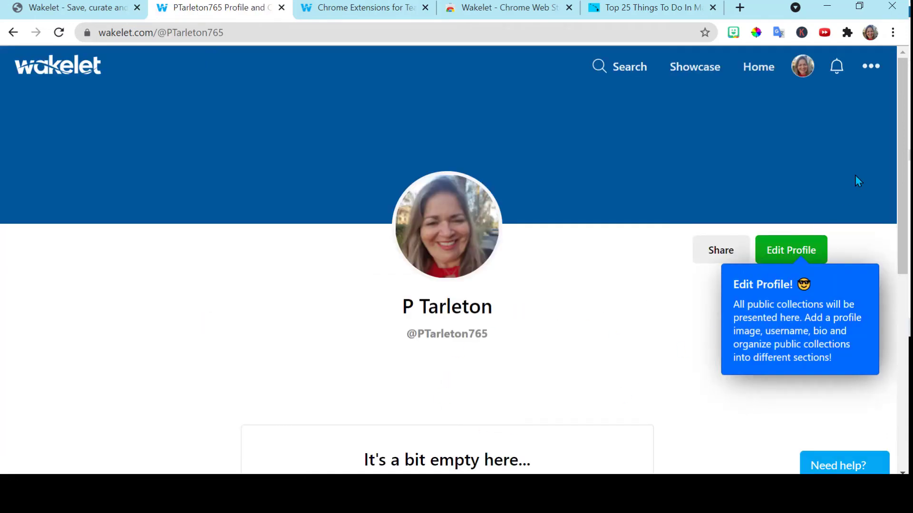
# Step: Look over the public profile page, return to the home page and open the Maui Vacation collection for editing
pyautogui.scroll(-1, 899, 153)
pyautogui.scroll(1, 898, 153)
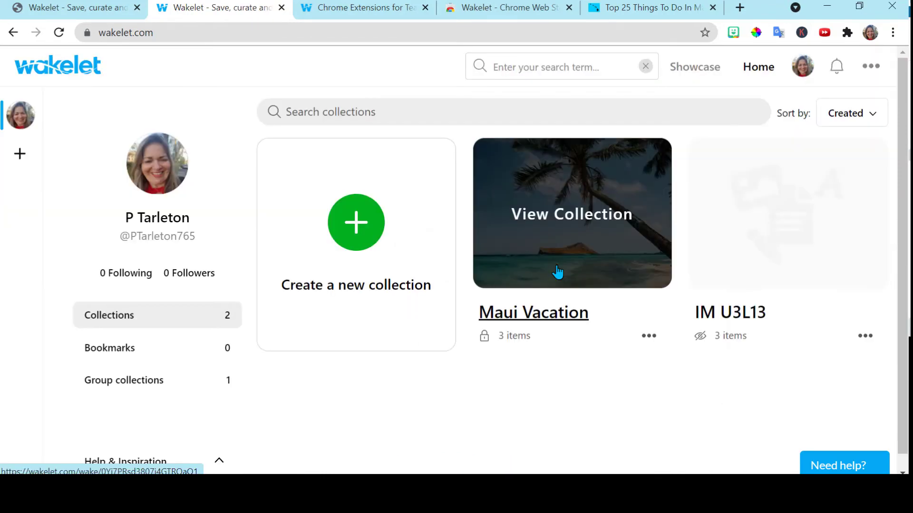
pyautogui.click(557, 271)
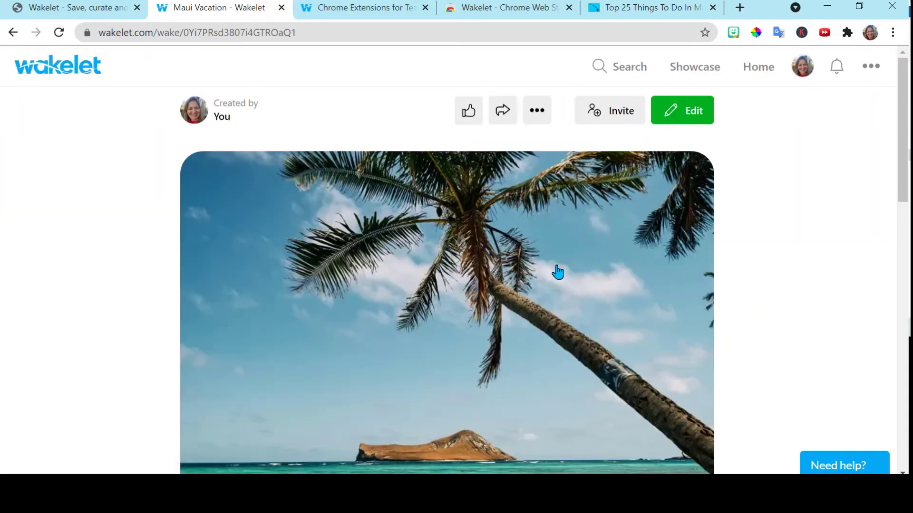
pyautogui.click(690, 111)
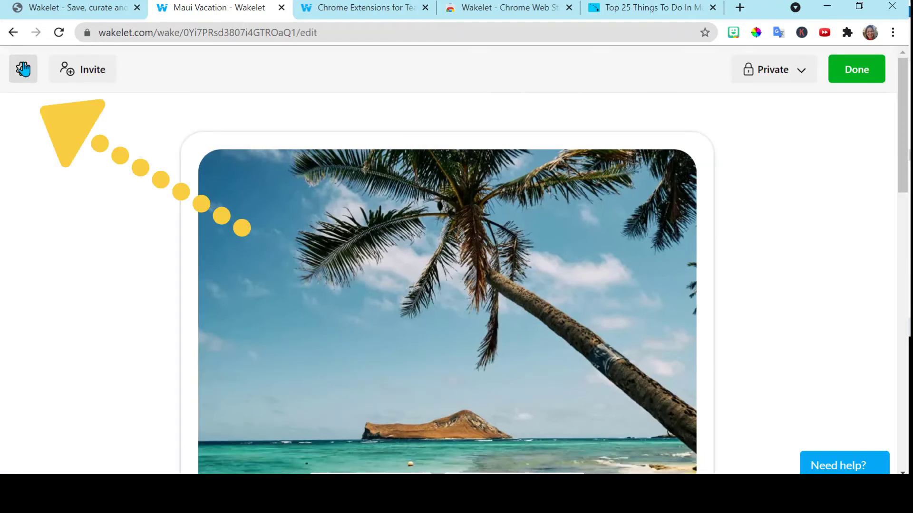
# Step: Give the Maui Vacation collection a beach background photo found by searching the image library for "beach", and finish editing
pyautogui.click(23, 70)
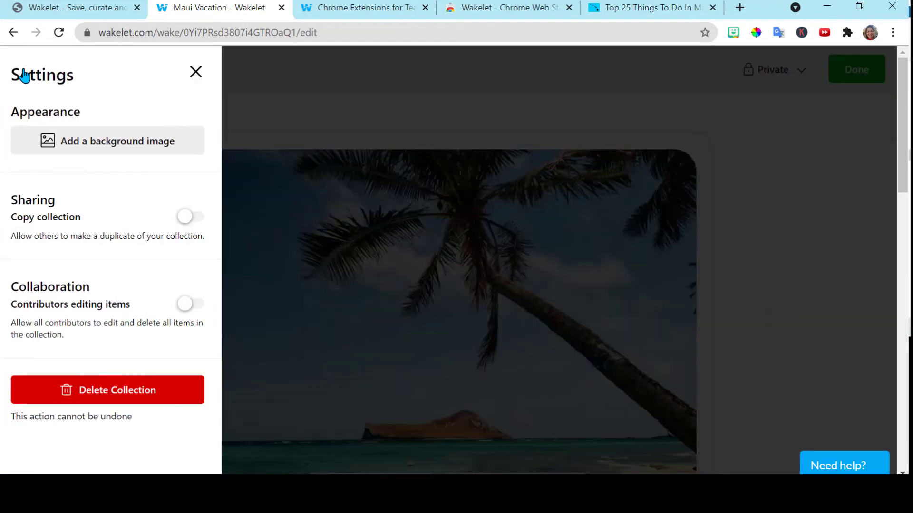
pyautogui.click(88, 149)
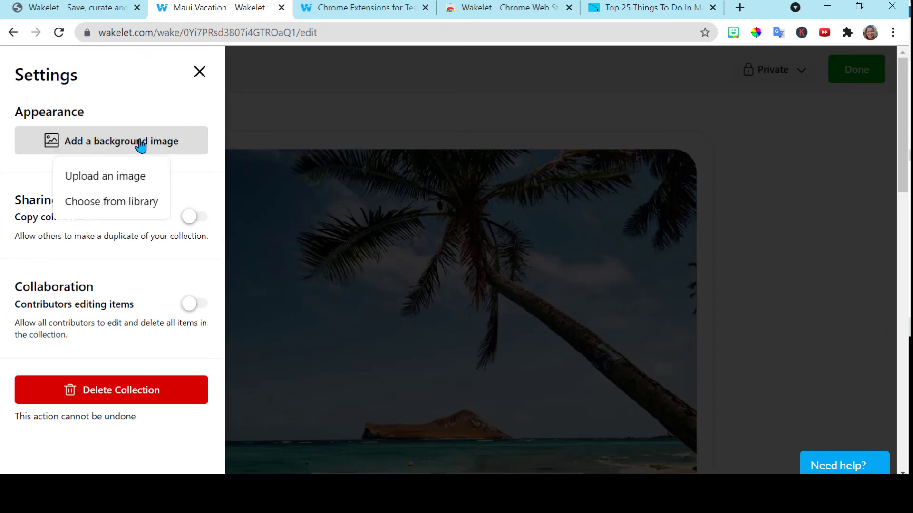
pyautogui.click(139, 204)
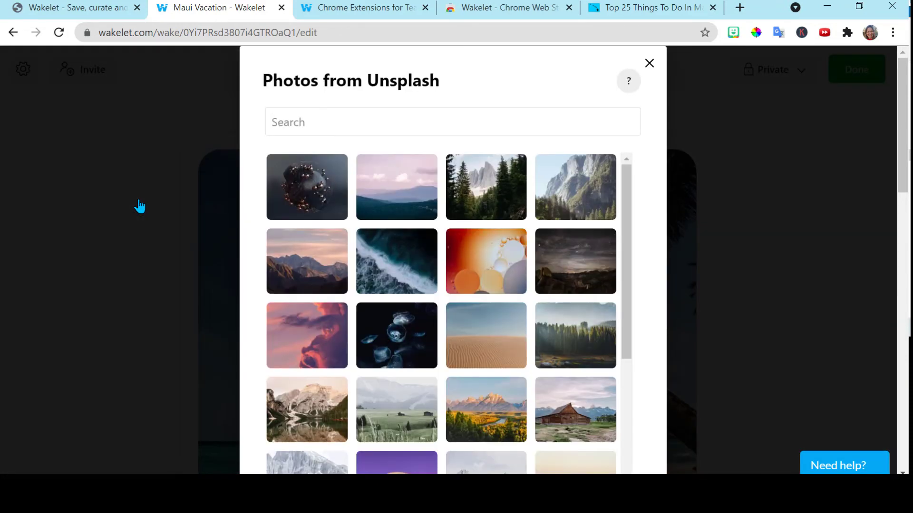
pyautogui.write('beach')
pyautogui.click(394, 200)
pyautogui.scroll(-1, 906, 230)
pyautogui.moveTo(906, 230); pyautogui.dragTo(908, 343)
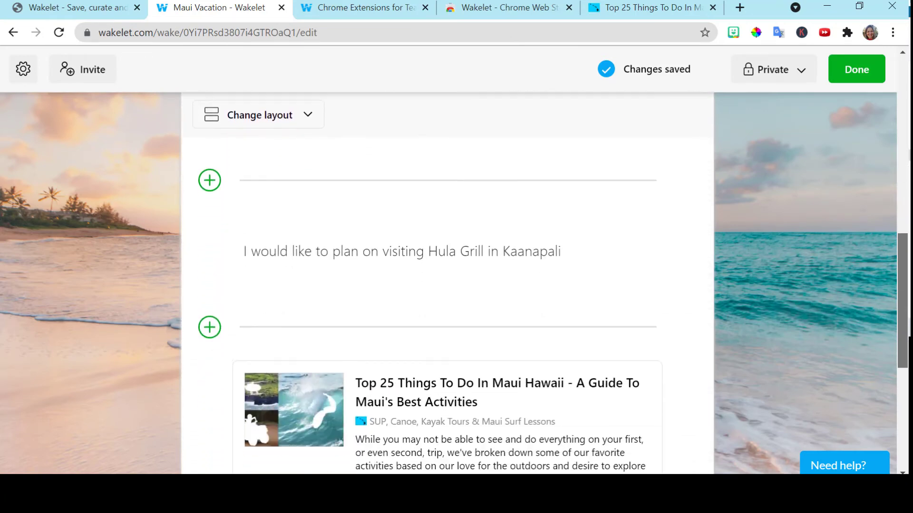
pyautogui.click(850, 79)
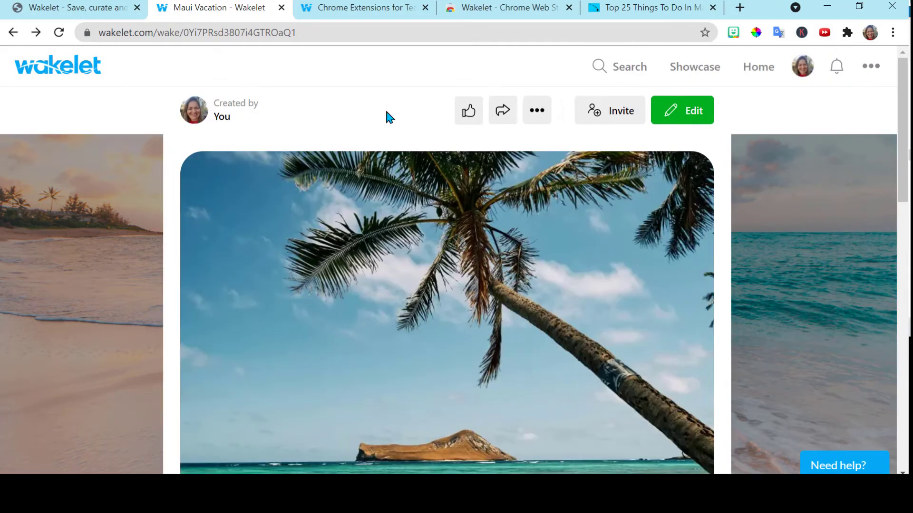
# Step: Open the IM U3L13 collection for editing, give it a geometric faceted background image and finish editing
pyautogui.click(759, 254)
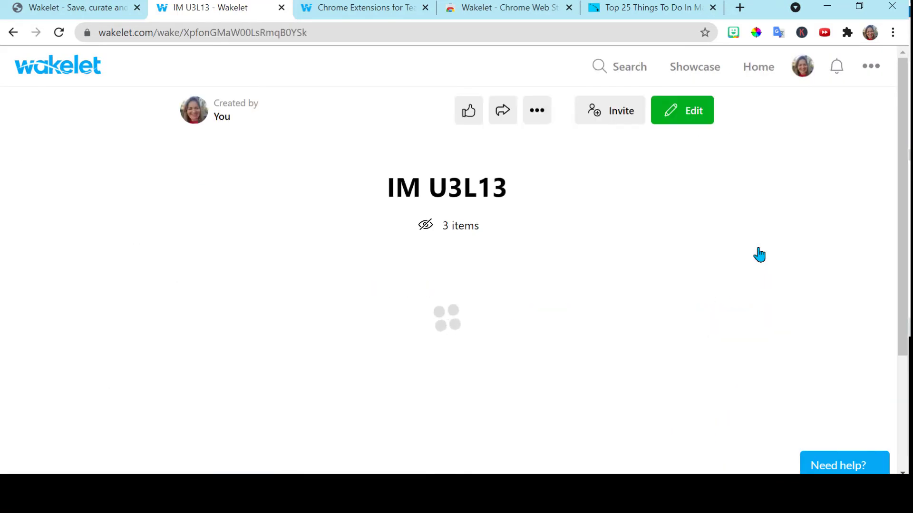
pyautogui.click(684, 121)
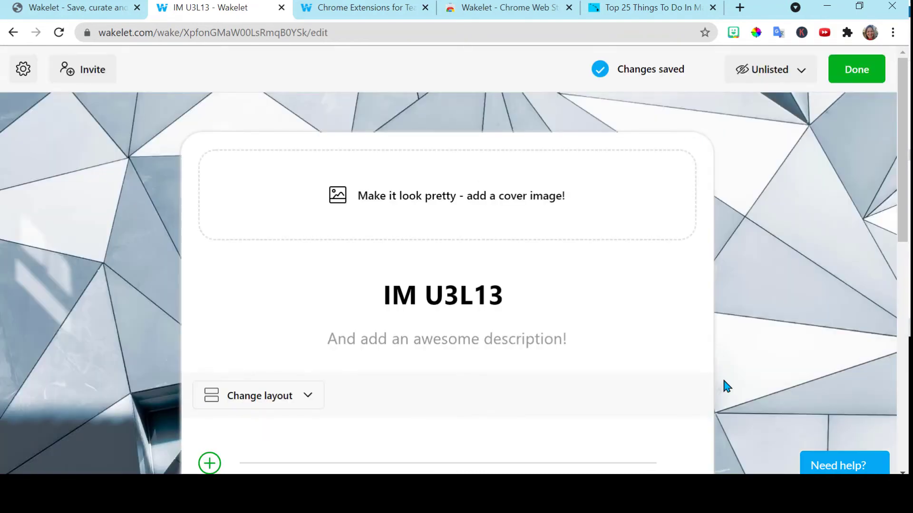
pyautogui.click(857, 76)
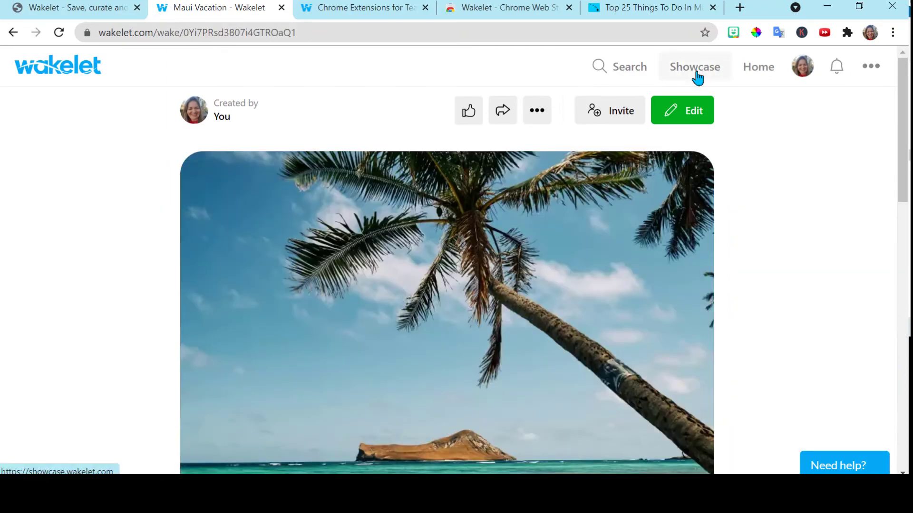
# Step: Open the Community Showcase and browse the featured public collections
pyautogui.click(695, 72)
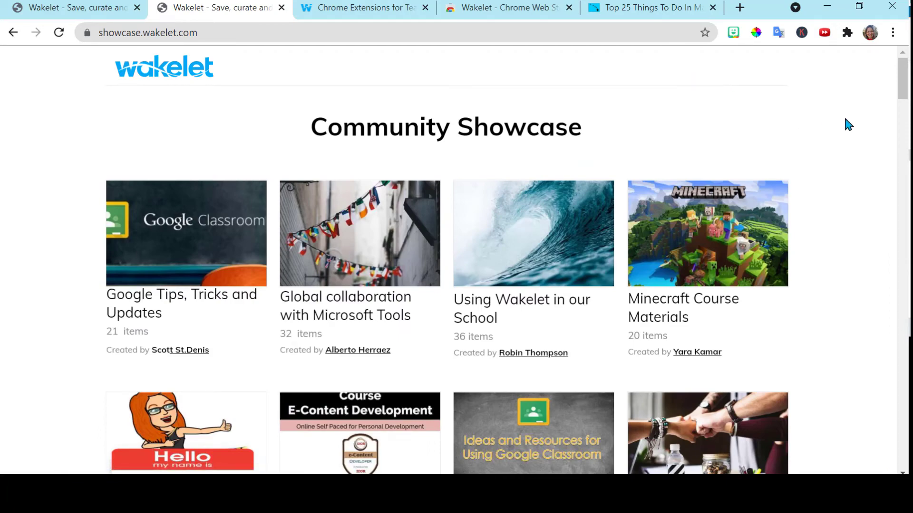
pyautogui.moveTo(902, 93); pyautogui.dragTo(905, 112)
pyautogui.scroll(-6, 493, 147)
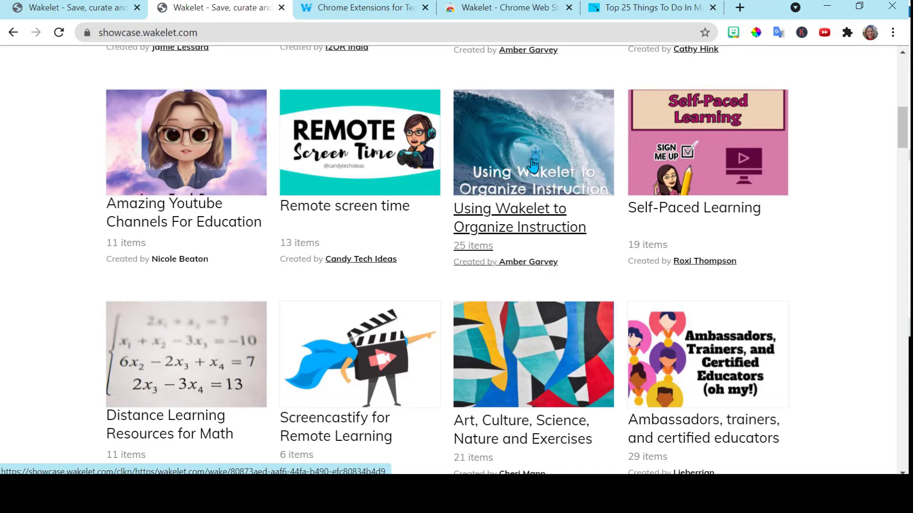
# Step: Leave the showcase and look through the items in the public collection of Chrome extensions for teachers
pyautogui.hotkey('ctrl', 'w')
pyautogui.scroll(-10, 780, 152)
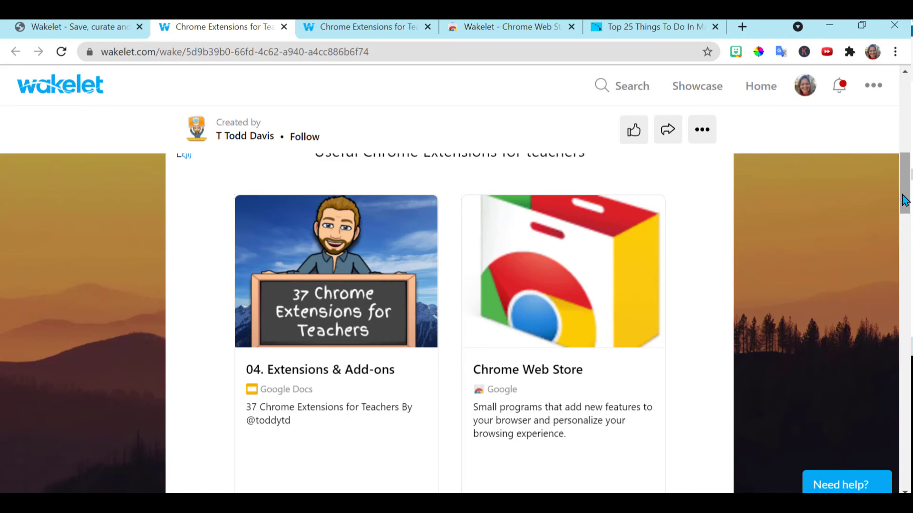
pyautogui.scroll(-8, 904, 200)
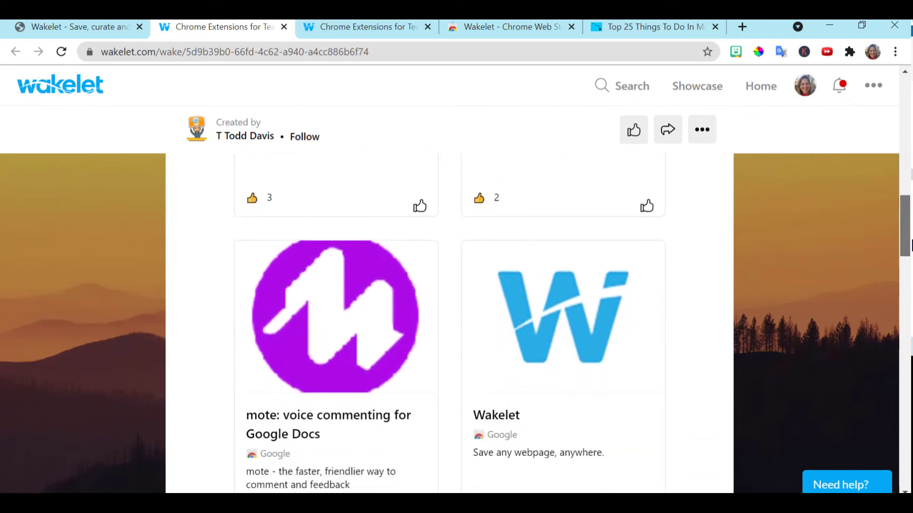
pyautogui.scroll(-3, 532, 323)
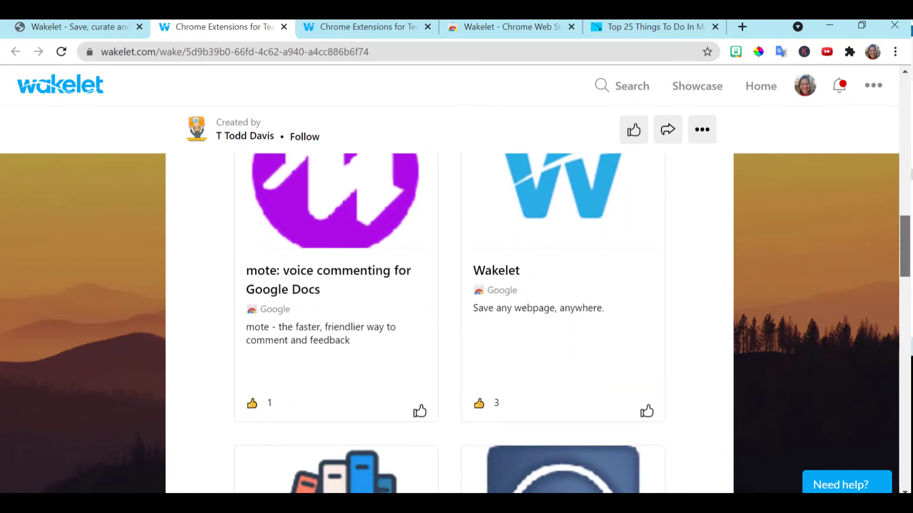
pyautogui.scroll(-11, 509, 250)
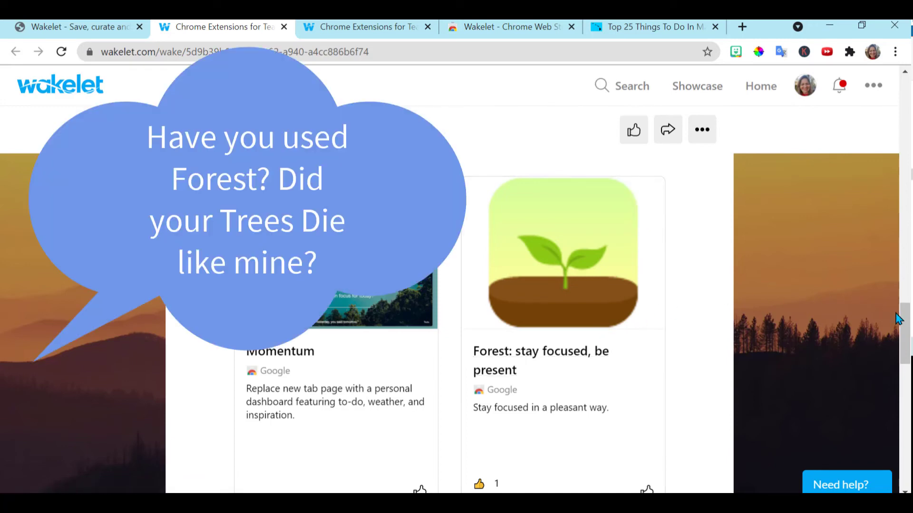
pyautogui.moveTo(905, 323); pyautogui.dragTo(909, 269)
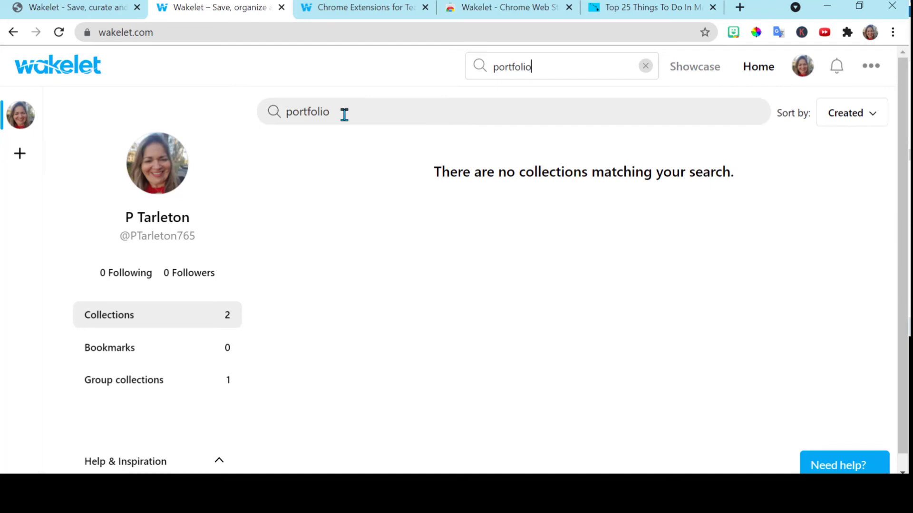
# Step: Search all of Wakelet for "portfolio" and browse the public collections found
pyautogui.press('Return')
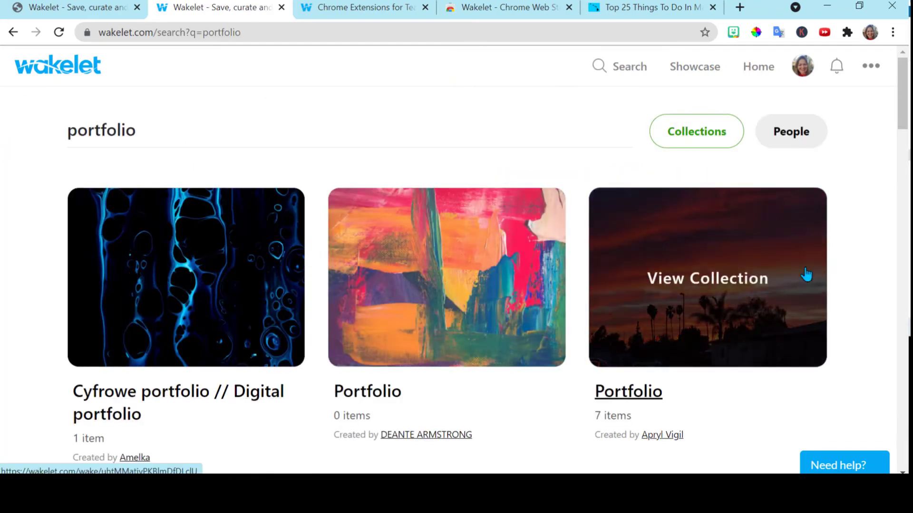
pyautogui.moveTo(903, 122); pyautogui.dragTo(897, 102)
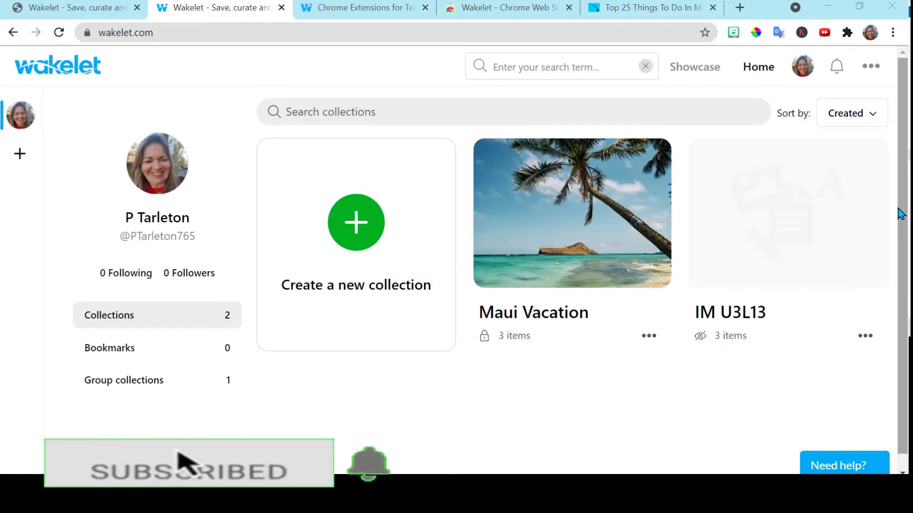
# Step: Check the account's notifications from the home page and close the list
pyautogui.click(835, 68)
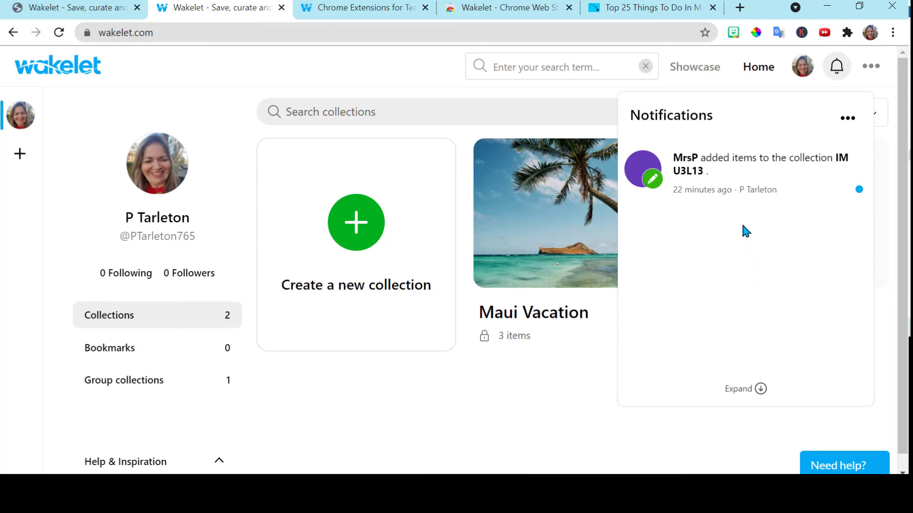
pyautogui.click(389, 378)
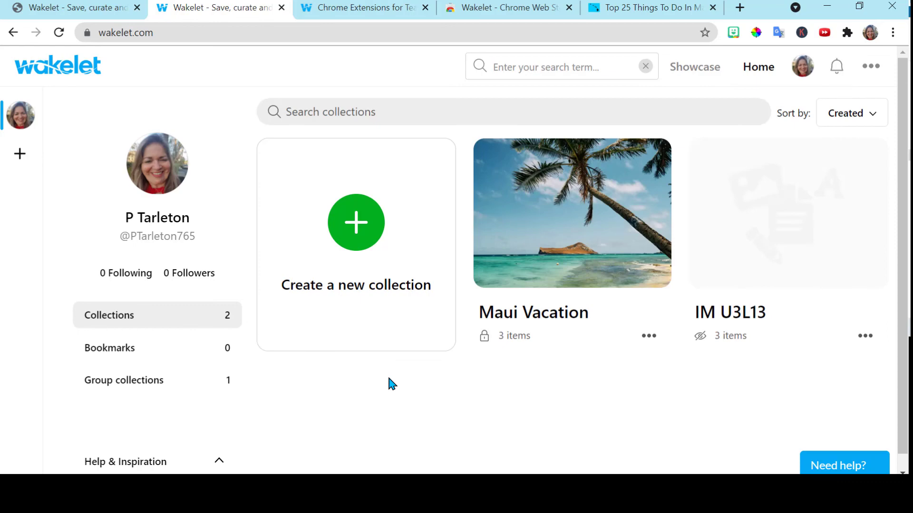